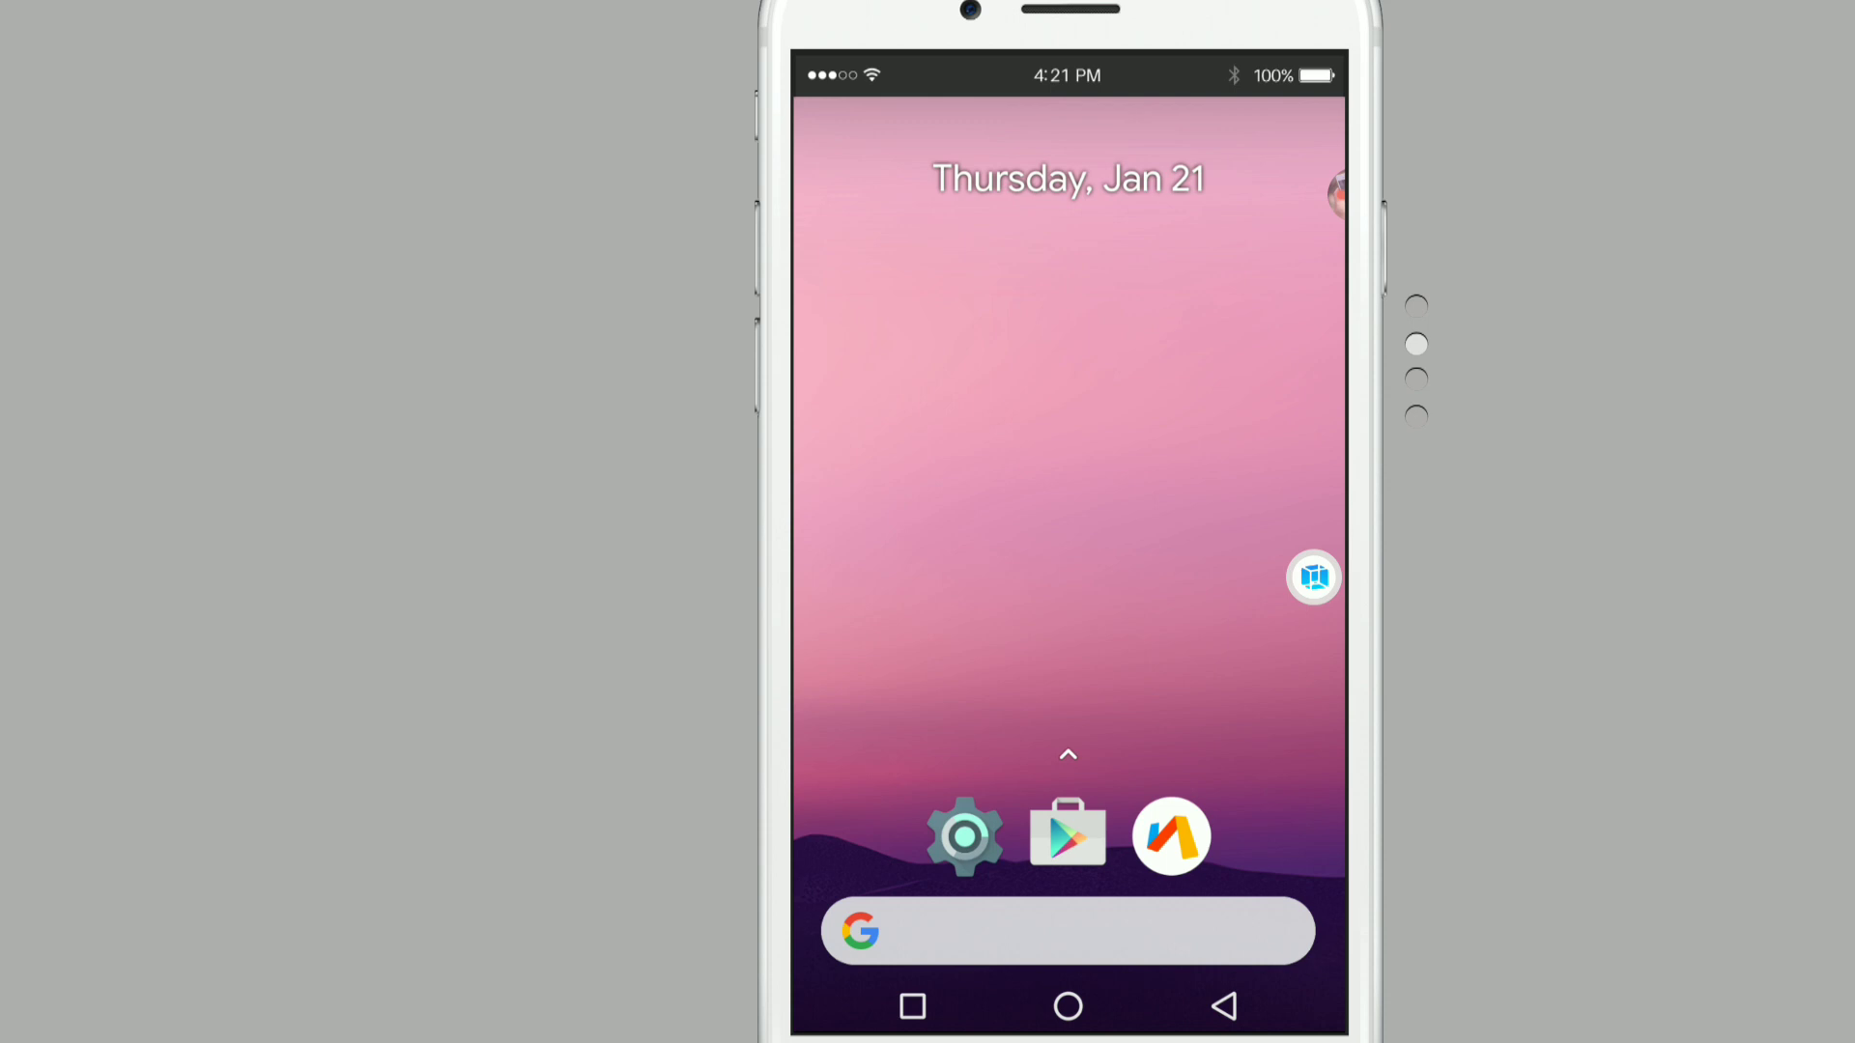
- Drag a Play Store shortcut from the app drawer onto the home screen
{"action": "left_click", "coordinate": [1068, 754]}
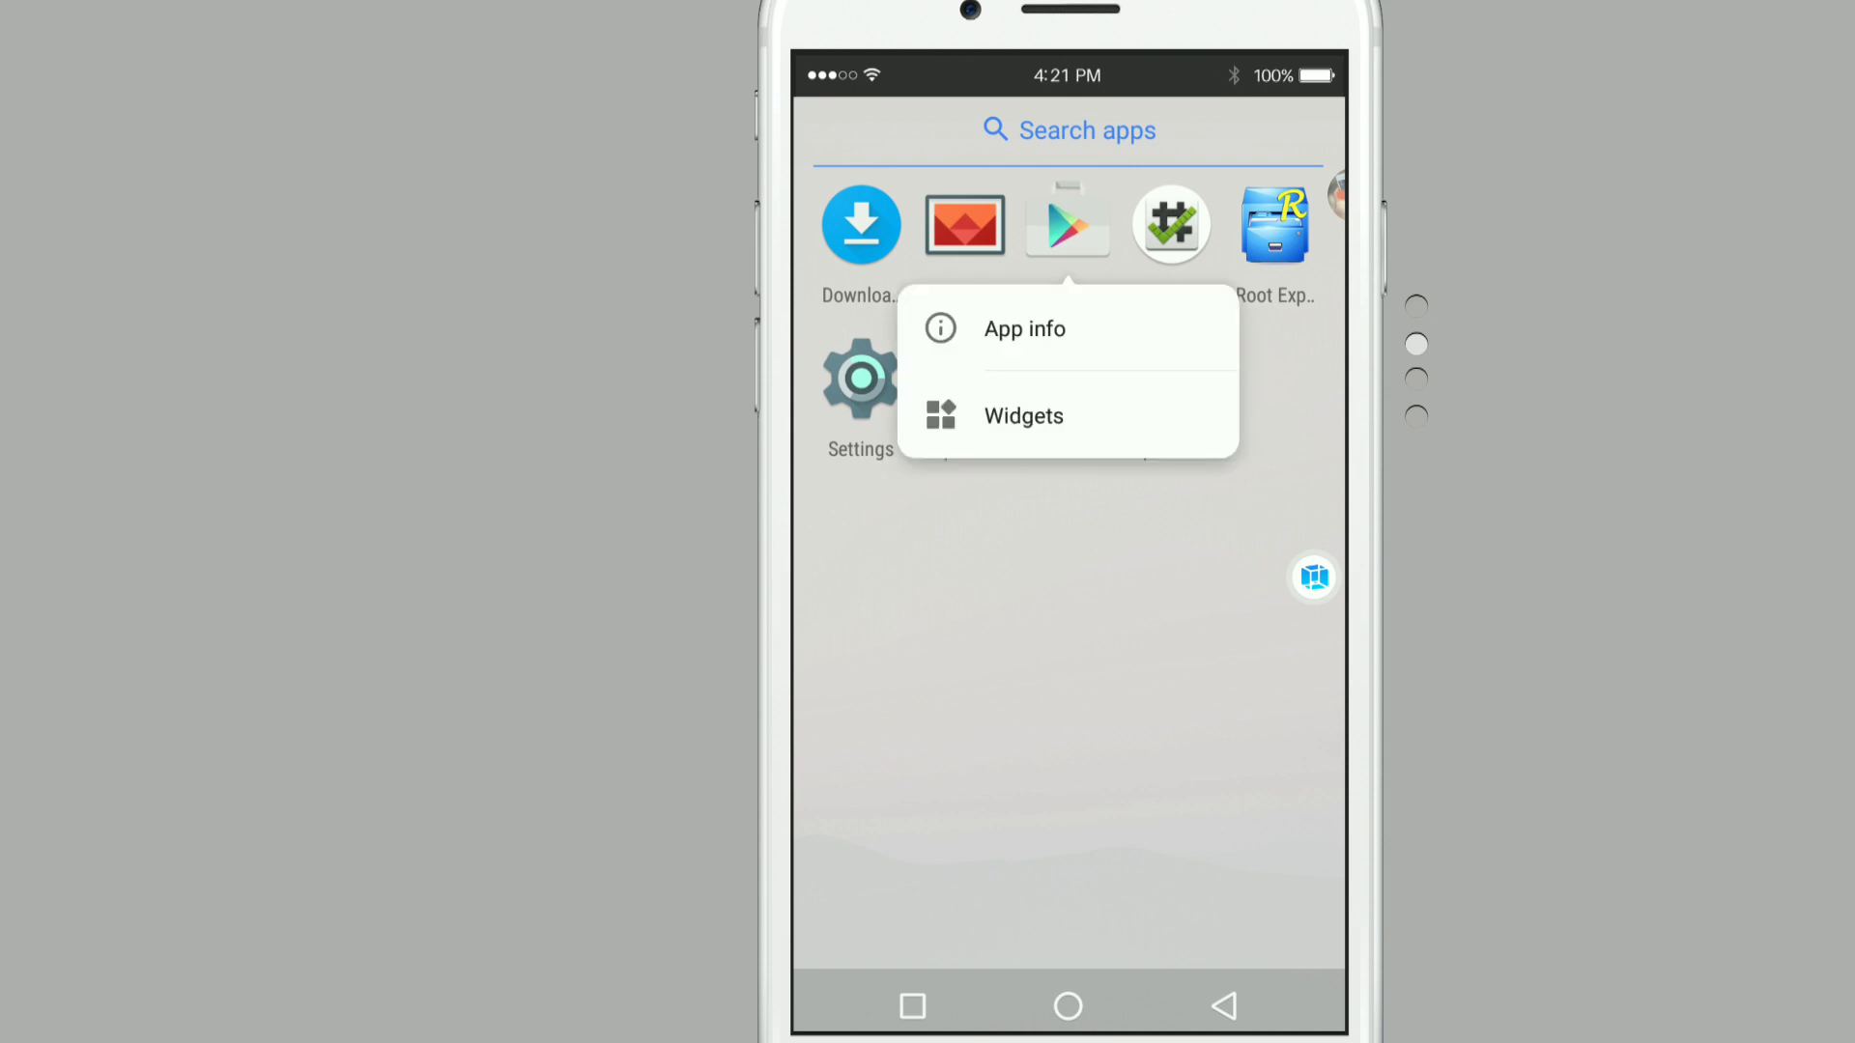
{"action": "left_click_drag", "start_coordinate": [1069, 224], "coordinate": [973, 629]}
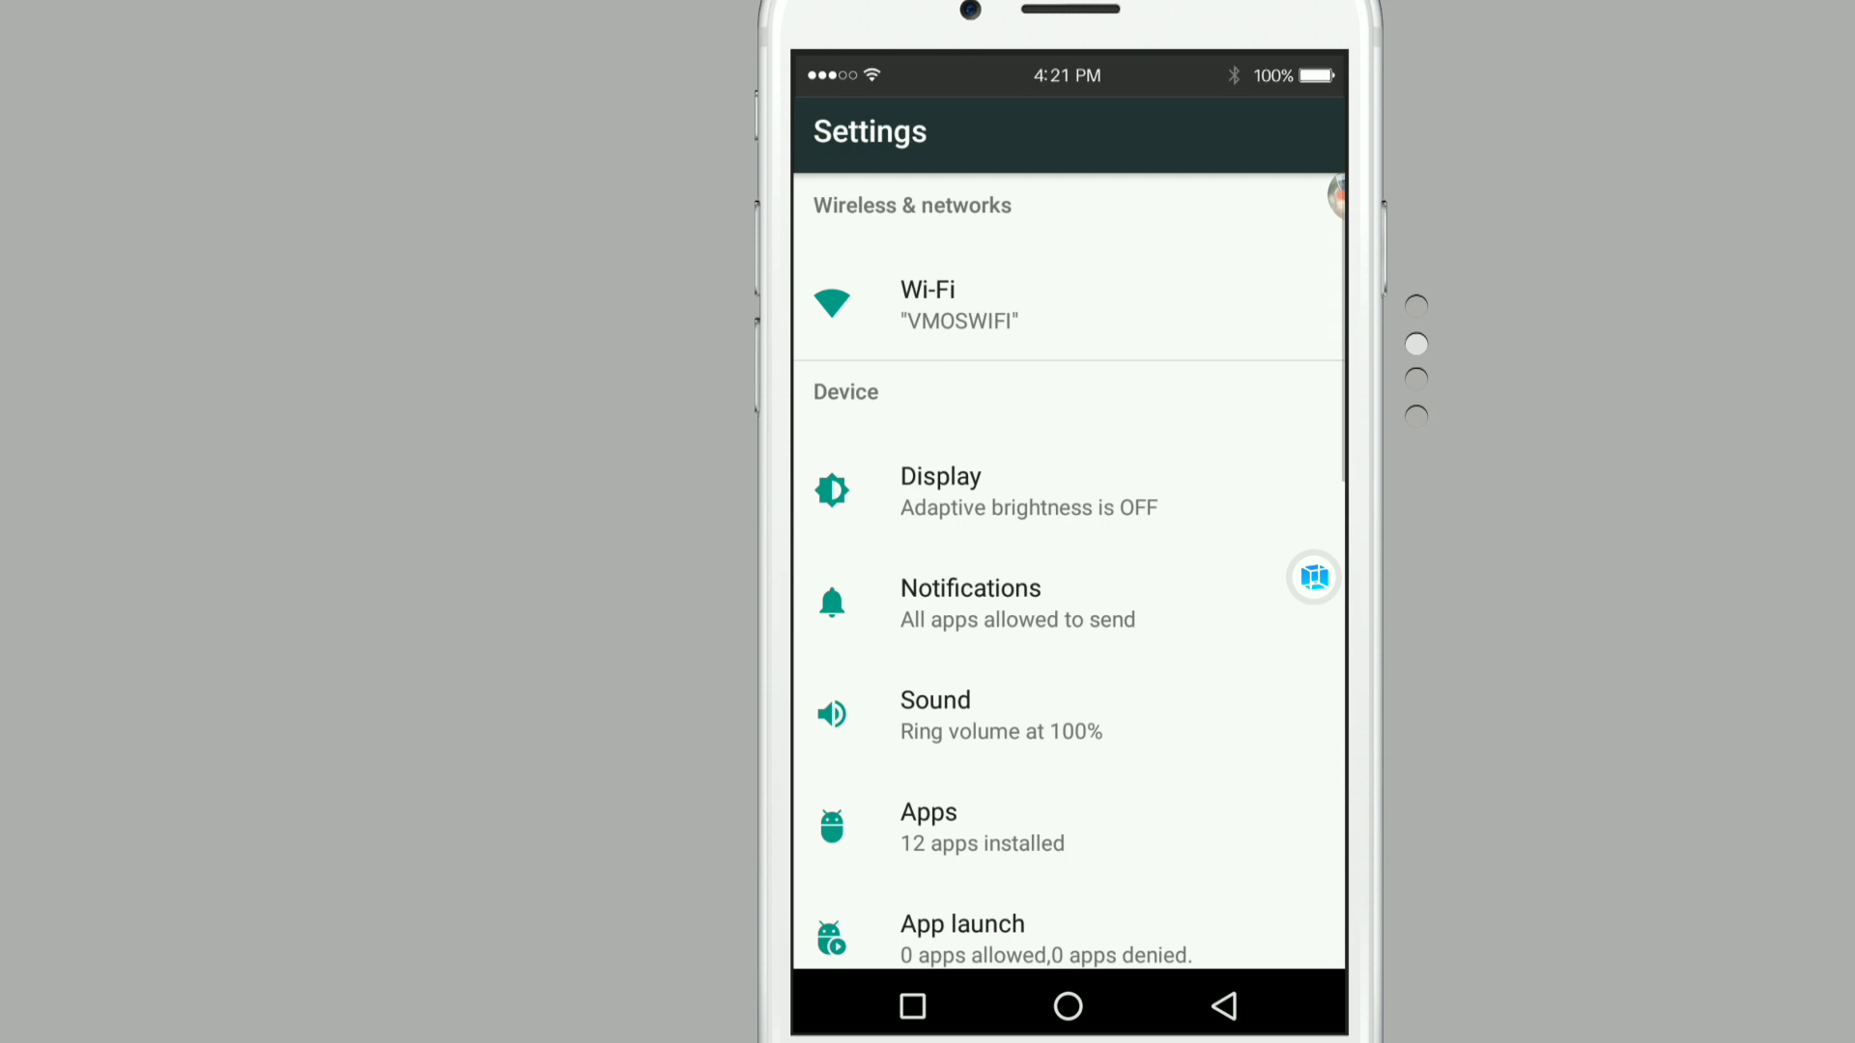
{"action": "scroll", "coordinate": [1069, 580], "scroll_direction": "down", "scroll_amount": 3}
{"action": "scroll", "coordinate": [1068, 580], "scroll_direction": "down", "scroll_amount": 6}
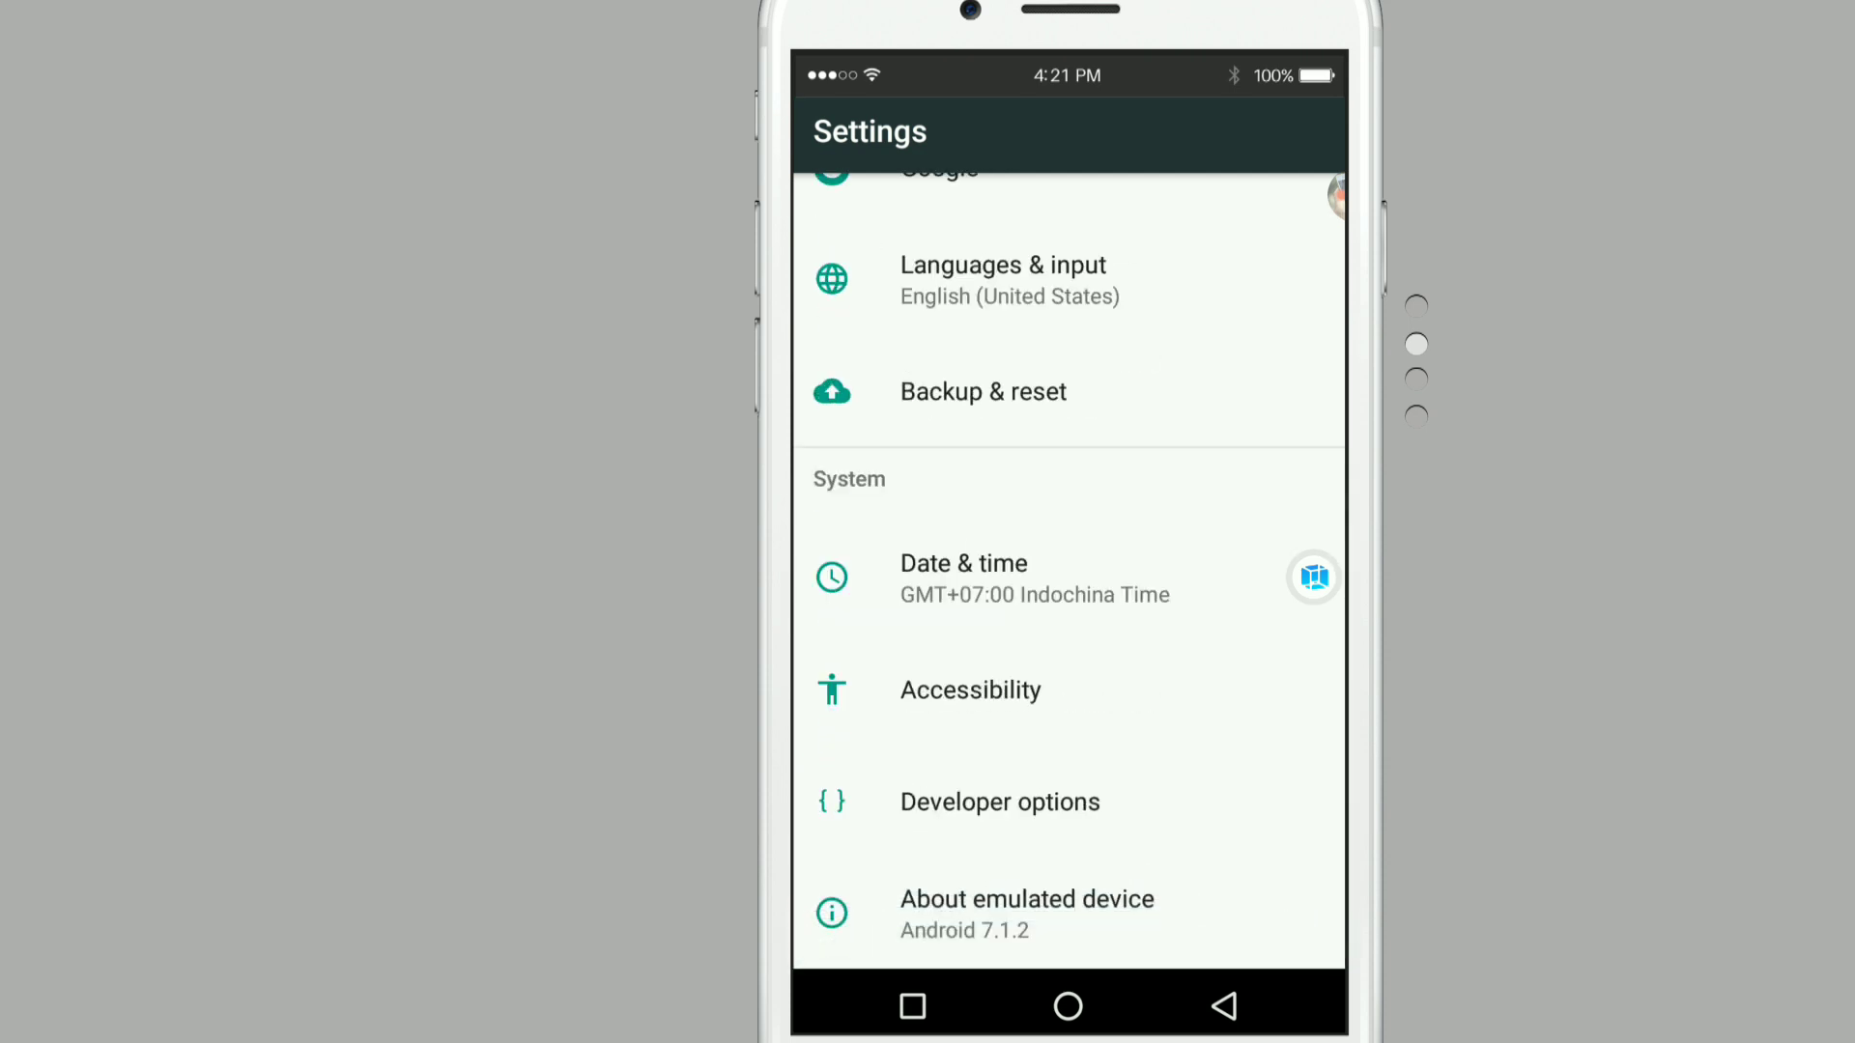
- Check Build number under About emulated device shows developer mode already unlocked, then go back
{"action": "left_click", "coordinate": [1027, 914]}
{"action": "scroll", "coordinate": [1068, 579], "scroll_direction": "down", "scroll_amount": 2}
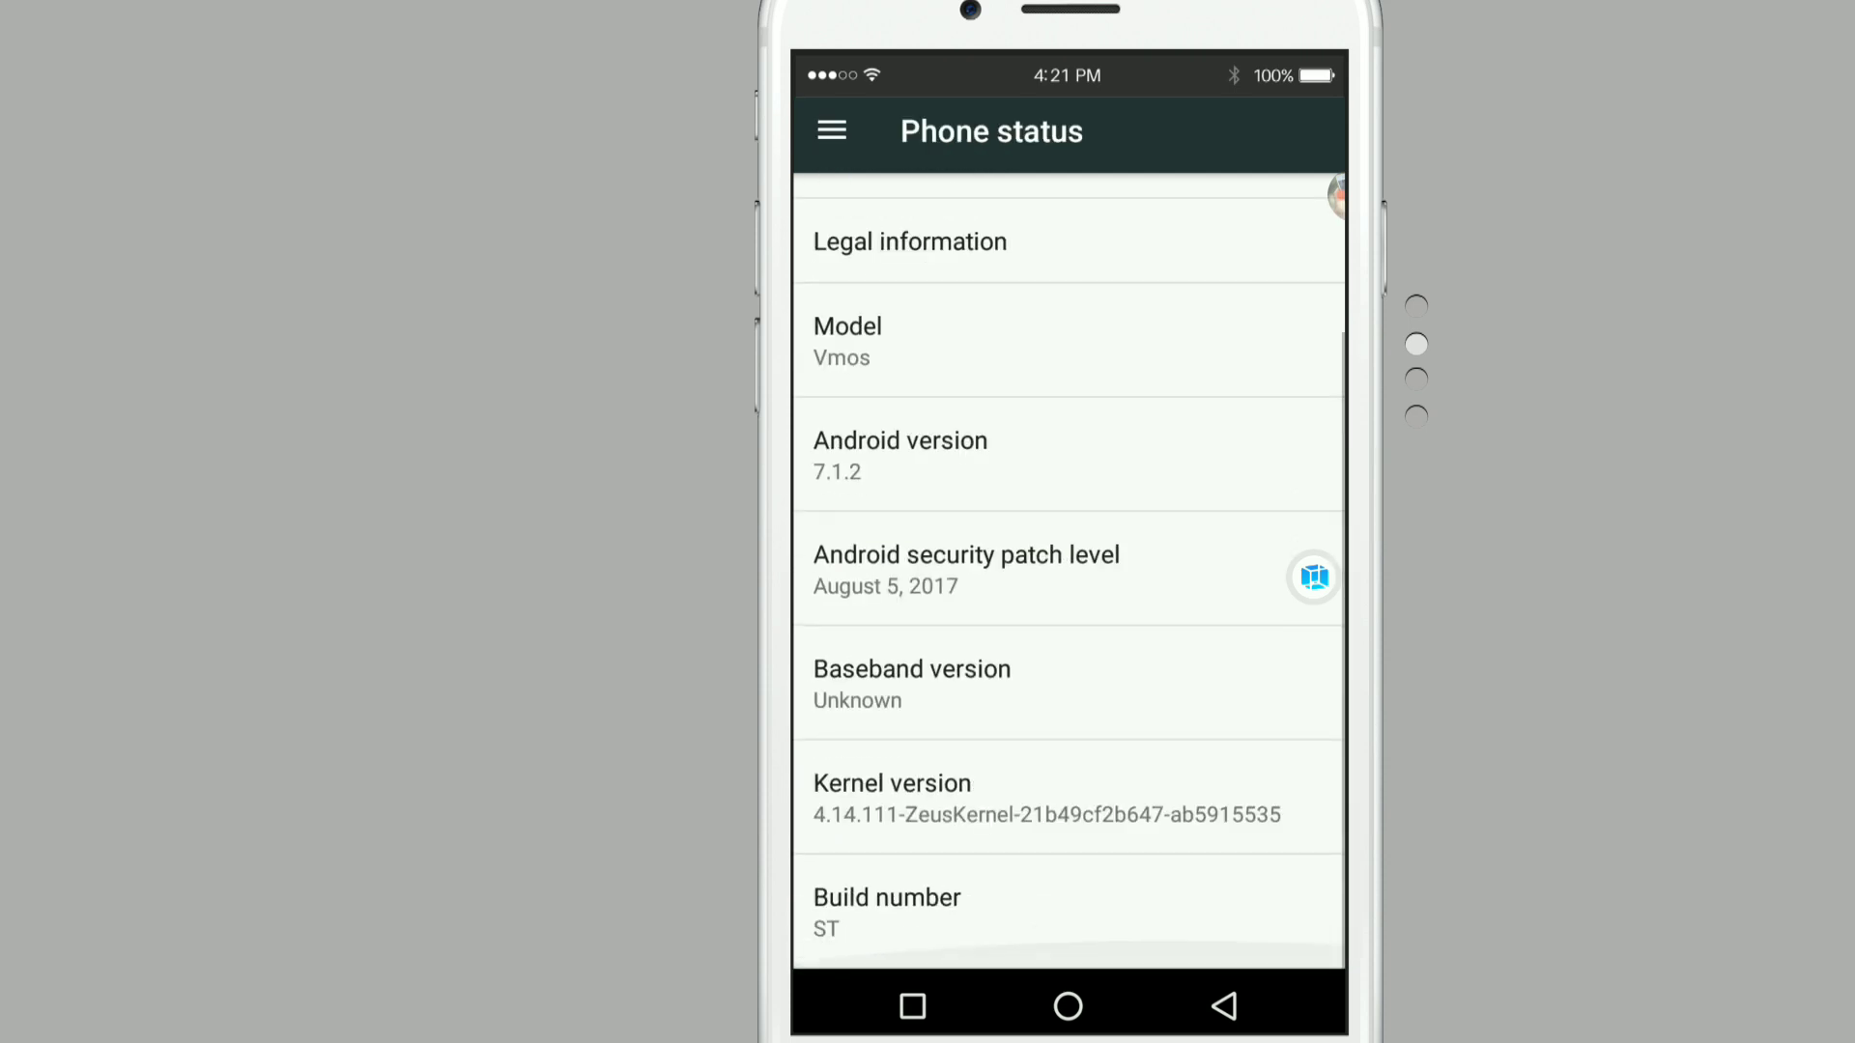
{"action": "left_click", "coordinate": [1068, 911]}
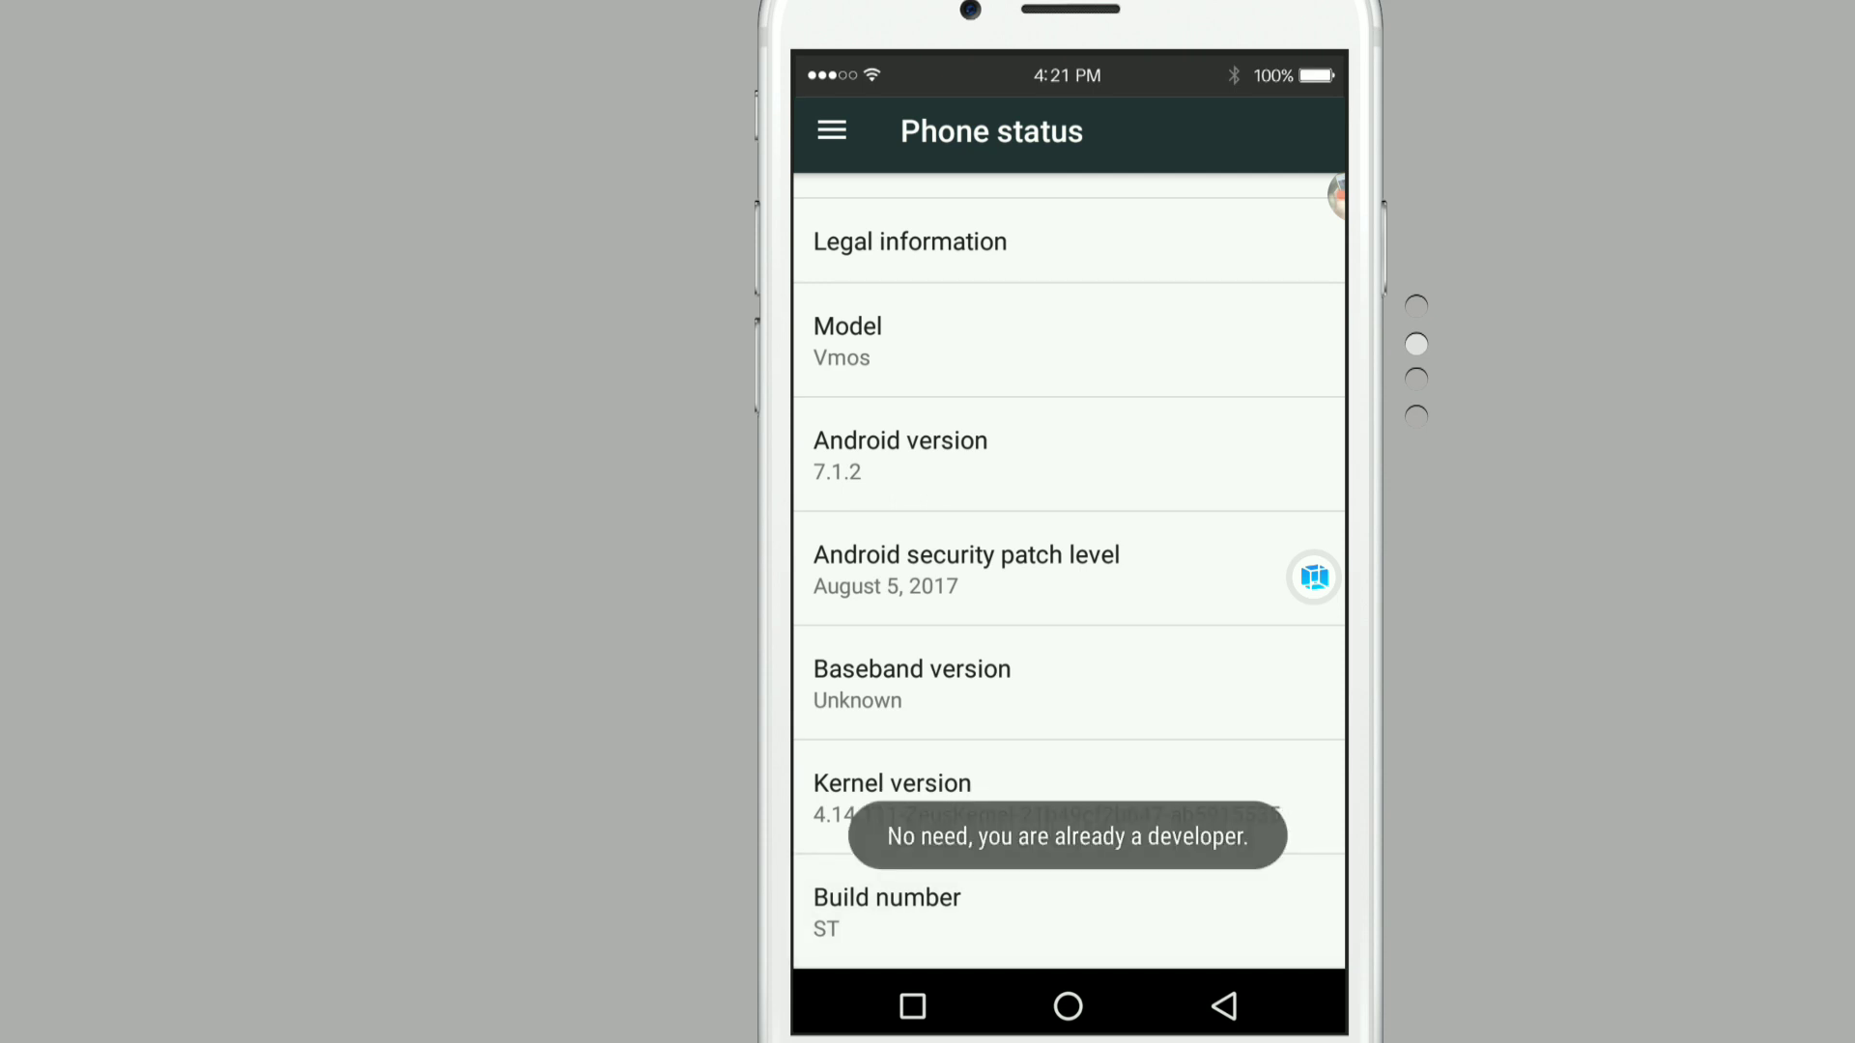
{"action": "left_click", "coordinate": [1224, 1005]}
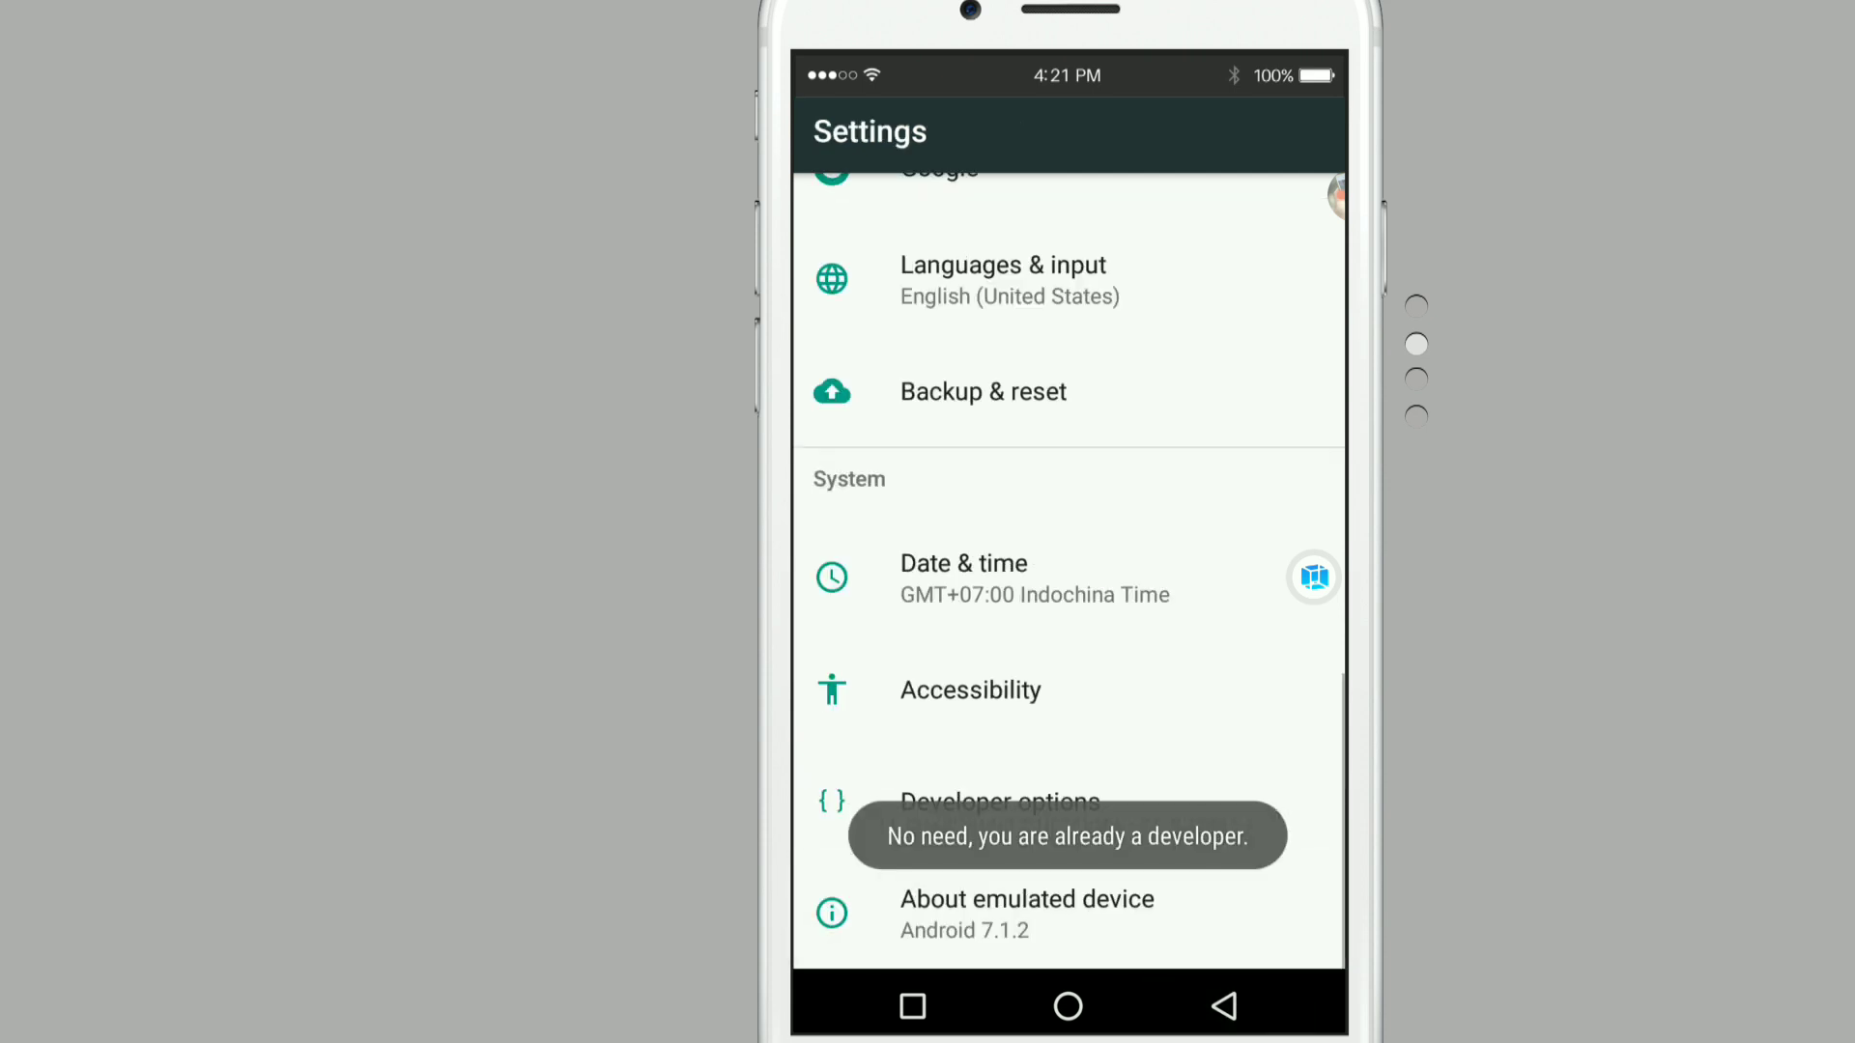
- Enable USB debugging in Developer options and confirm the prompt
{"action": "left_click", "coordinate": [1000, 801]}
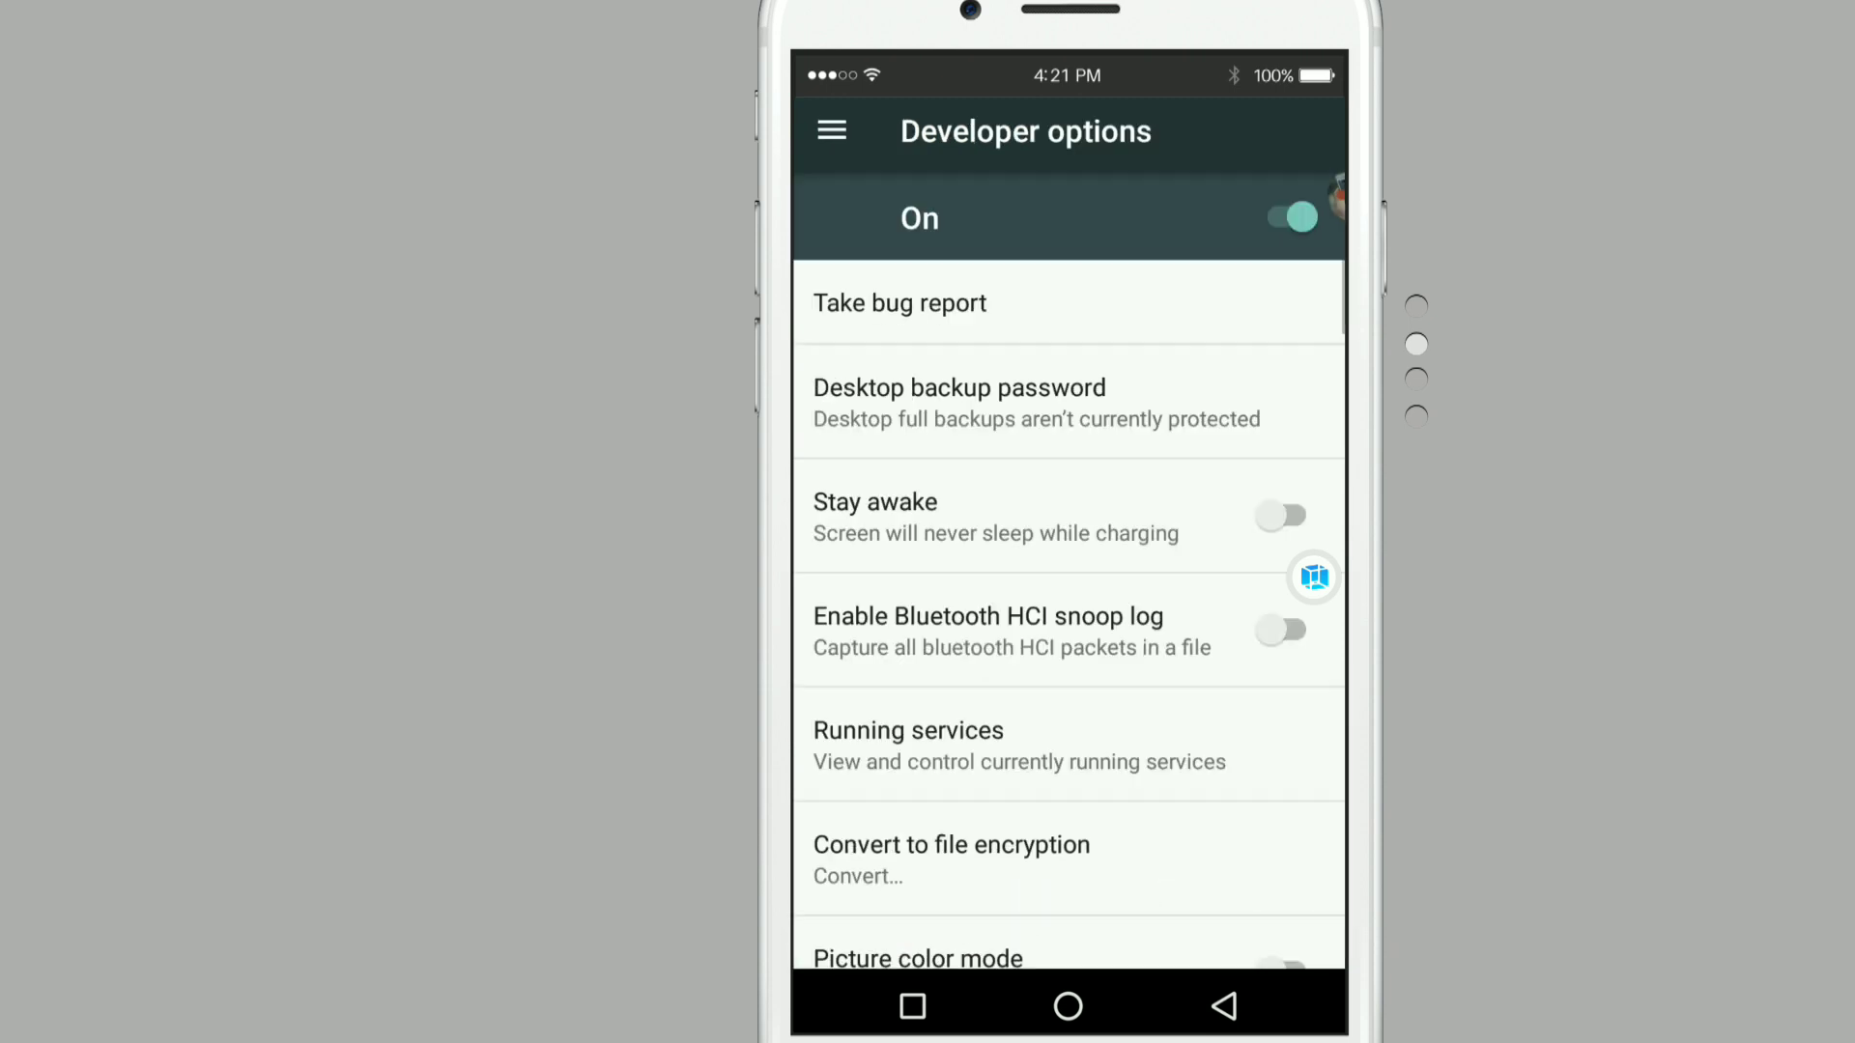
{"action": "scroll", "coordinate": [1068, 580], "scroll_direction": "down", "scroll_amount": 5}
{"action": "scroll", "coordinate": [1069, 581], "scroll_direction": "down", "scroll_amount": 5}
{"action": "scroll", "coordinate": [1069, 580], "scroll_direction": "up", "scroll_amount": 5}
{"action": "scroll", "coordinate": [1068, 615], "scroll_direction": "up", "scroll_amount": 2}
{"action": "scroll", "coordinate": [1069, 614], "scroll_direction": "down", "scroll_amount": 2}
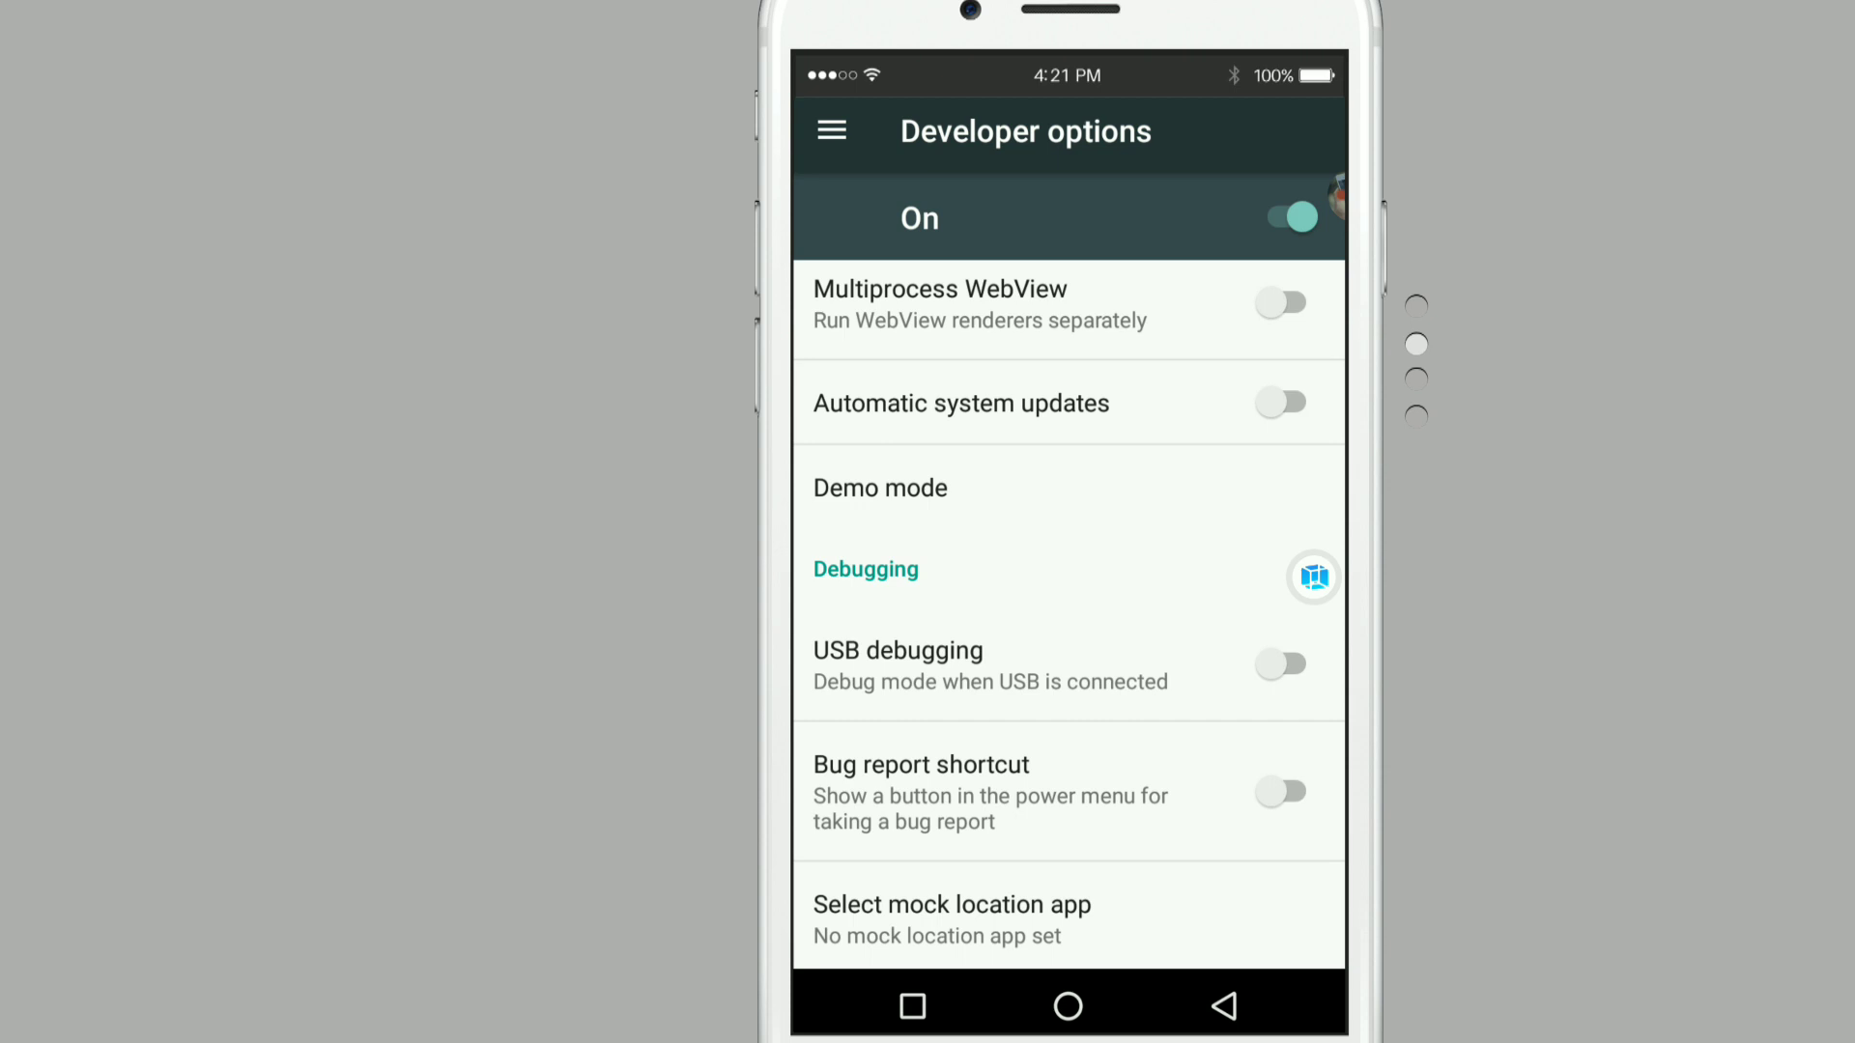
{"action": "left_click", "coordinate": [1282, 664]}
{"action": "left_click", "coordinate": [1238, 659]}
{"action": "scroll", "coordinate": [1069, 615], "scroll_direction": "down", "scroll_amount": 5}
{"action": "scroll", "coordinate": [1069, 616], "scroll_direction": "down", "scroll_amount": 2}
{"action": "scroll", "coordinate": [1068, 616], "scroll_direction": "down", "scroll_amount": 3}
{"action": "scroll", "coordinate": [1067, 615], "scroll_direction": "down", "scroll_amount": 3}
{"action": "scroll", "coordinate": [1069, 615], "scroll_direction": "down", "scroll_amount": 3}
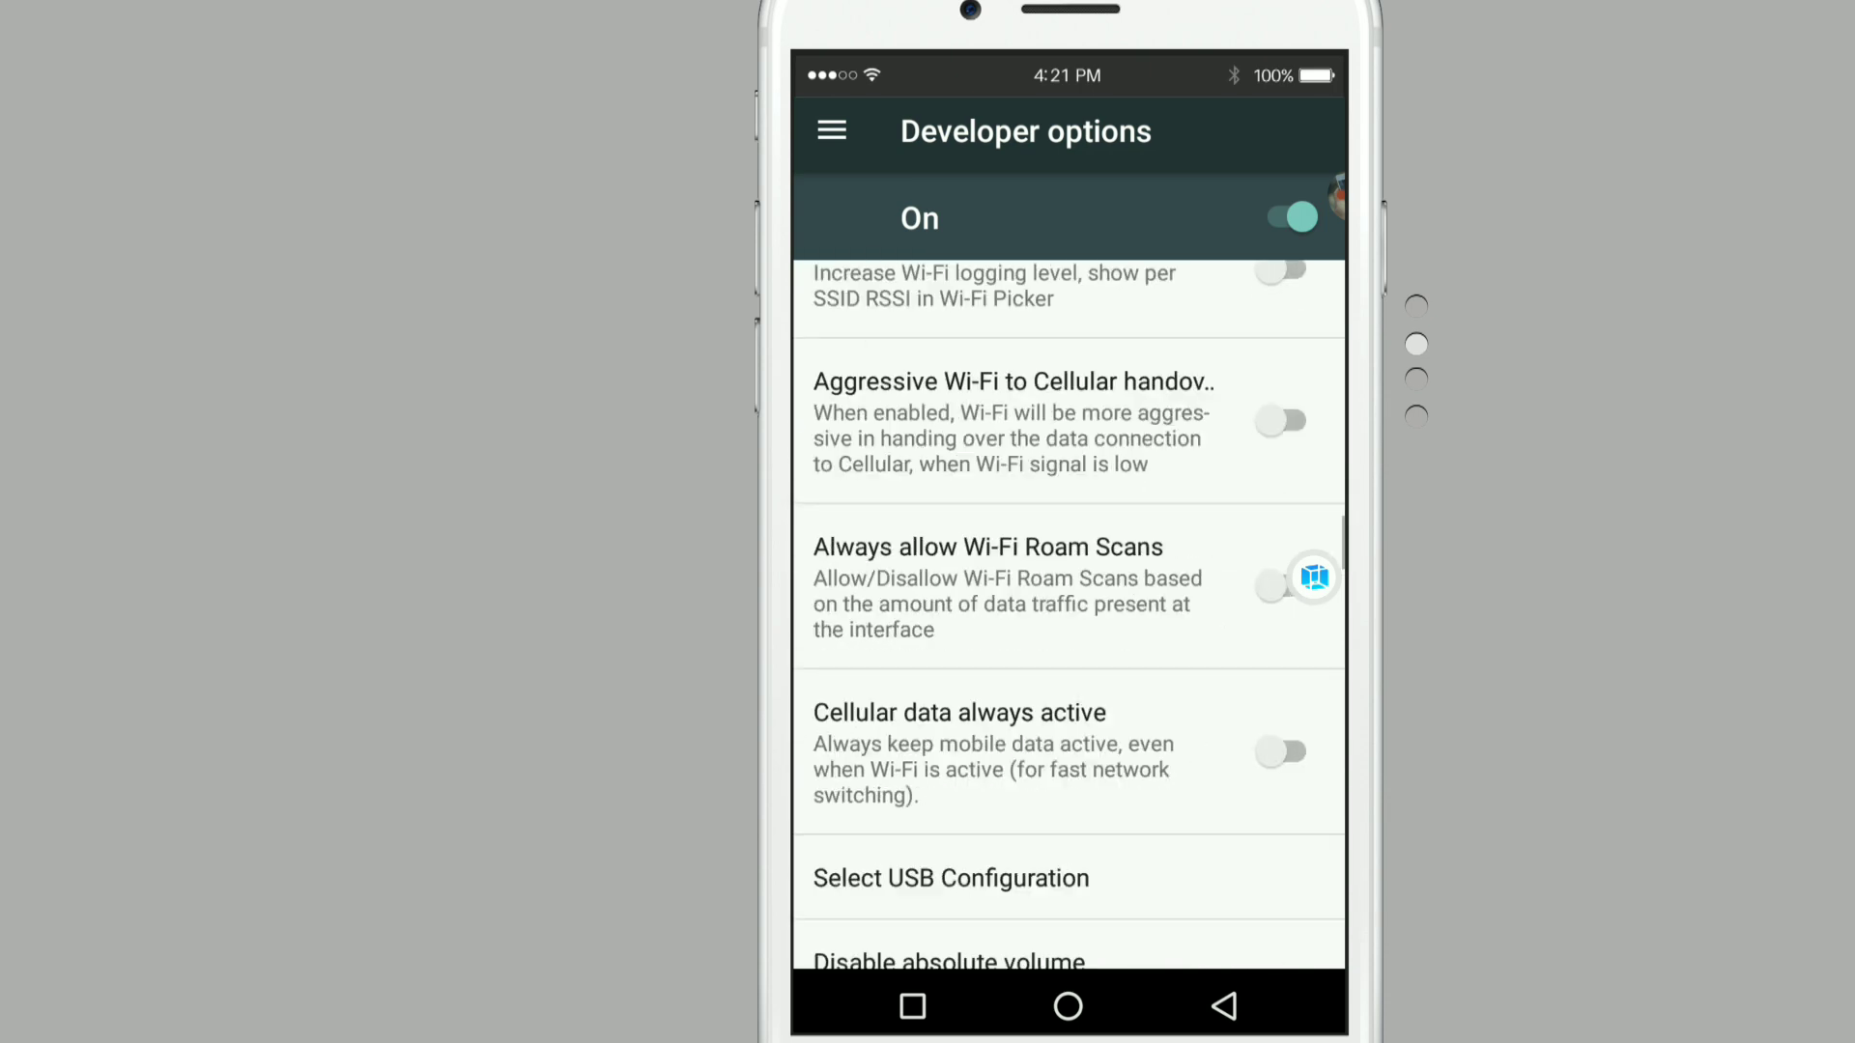
{"action": "scroll", "coordinate": [1068, 615], "scroll_direction": "down", "scroll_amount": 5}
{"action": "scroll", "coordinate": [1067, 615], "scroll_direction": "down", "scroll_amount": 3}
{"action": "scroll", "coordinate": [1068, 615], "scroll_direction": "down", "scroll_amount": 3}
{"action": "scroll", "coordinate": [1069, 616], "scroll_direction": "down", "scroll_amount": 3}
{"action": "scroll", "coordinate": [1069, 614], "scroll_direction": "up", "scroll_amount": 2}
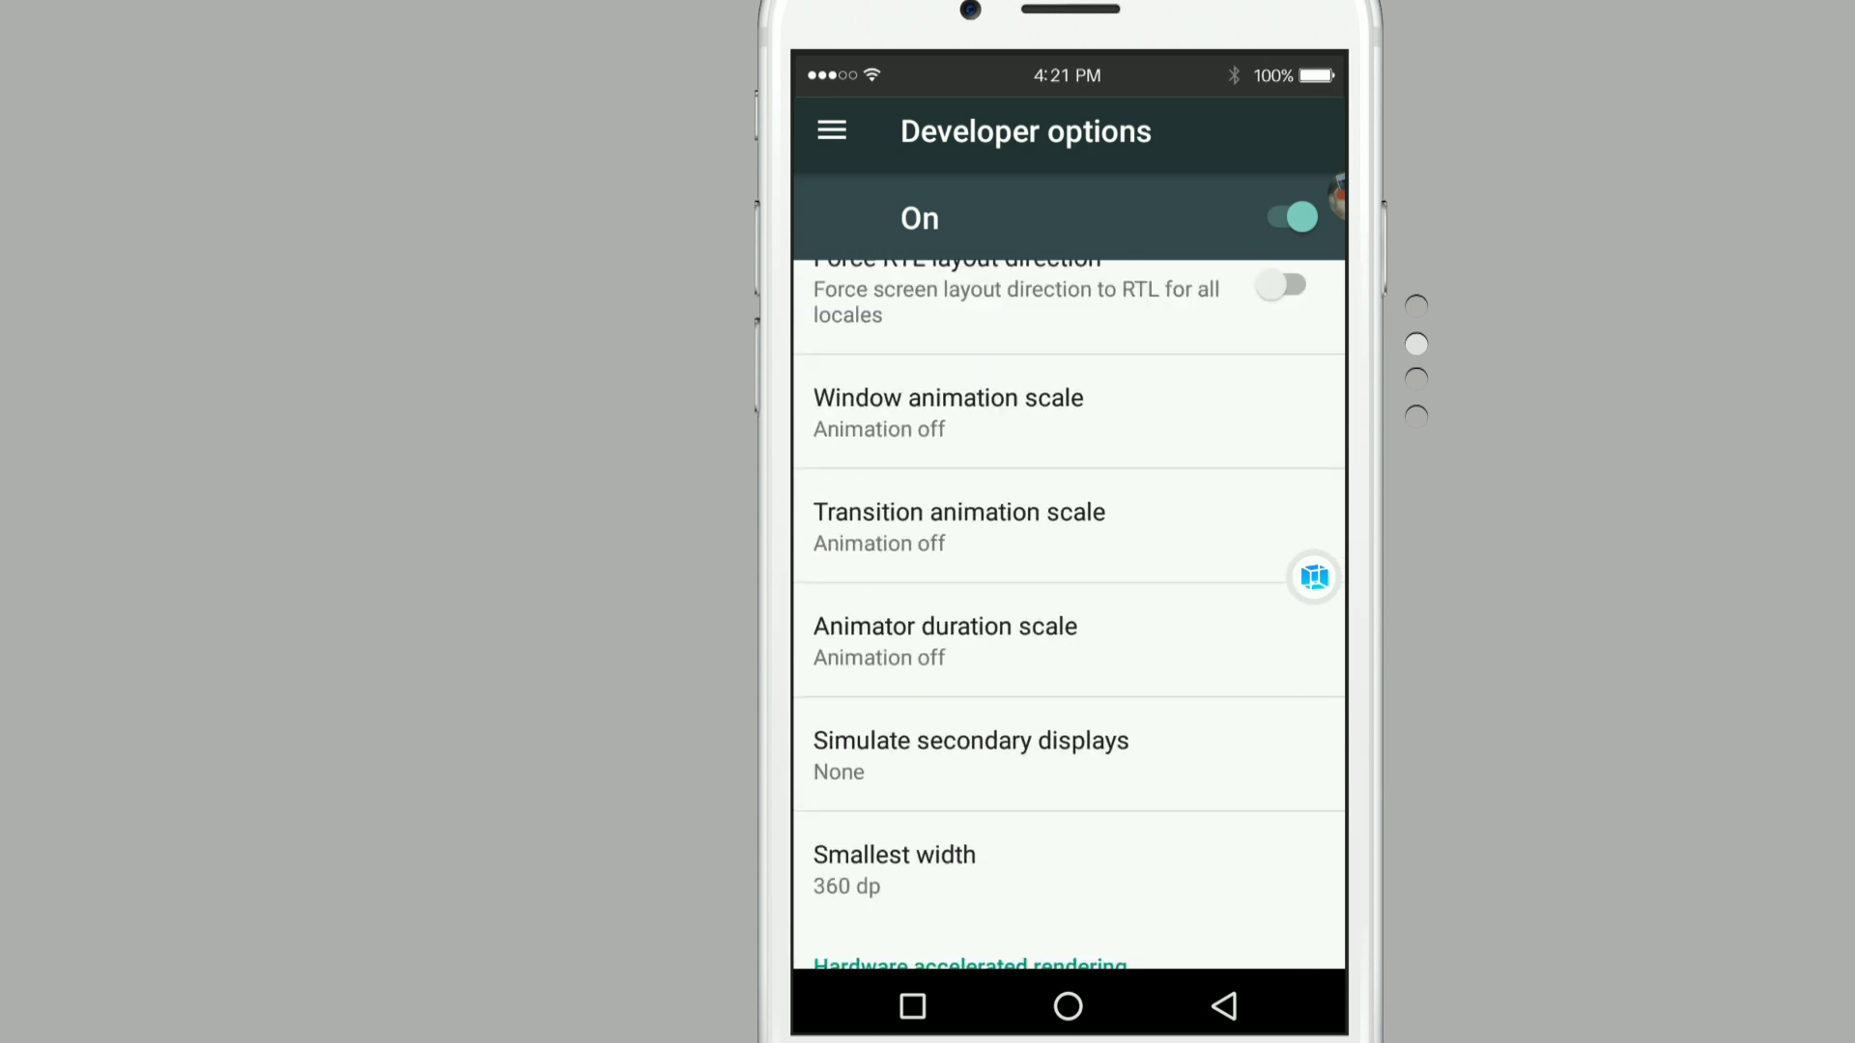
- Leave Window animation scale unchanged, enable Force GPU rendering, and exit Developer options
{"action": "left_click", "coordinate": [949, 412]}
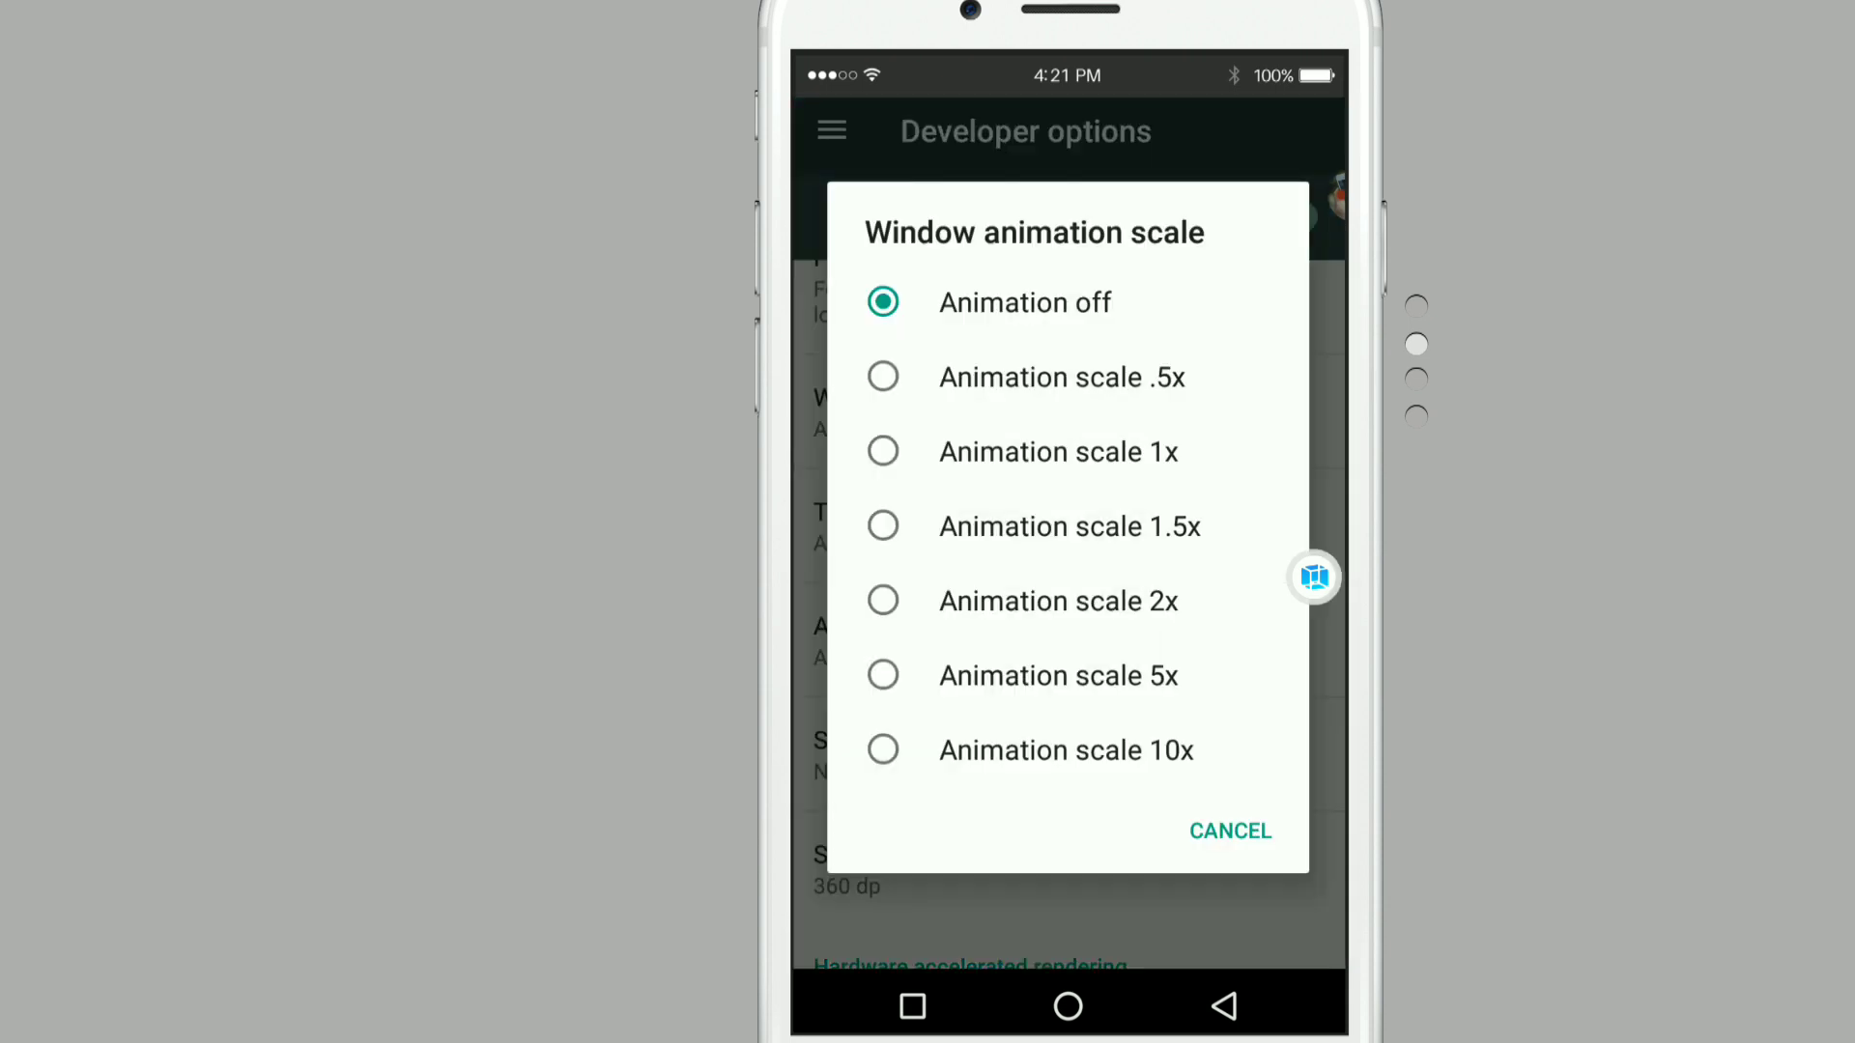
{"action": "key", "text": "Escape"}
{"action": "scroll", "coordinate": [1068, 615], "scroll_direction": "down", "scroll_amount": 1}
{"action": "scroll", "coordinate": [1069, 614], "scroll_direction": "down", "scroll_amount": 3}
{"action": "scroll", "coordinate": [1069, 615], "scroll_direction": "down", "scroll_amount": 2}
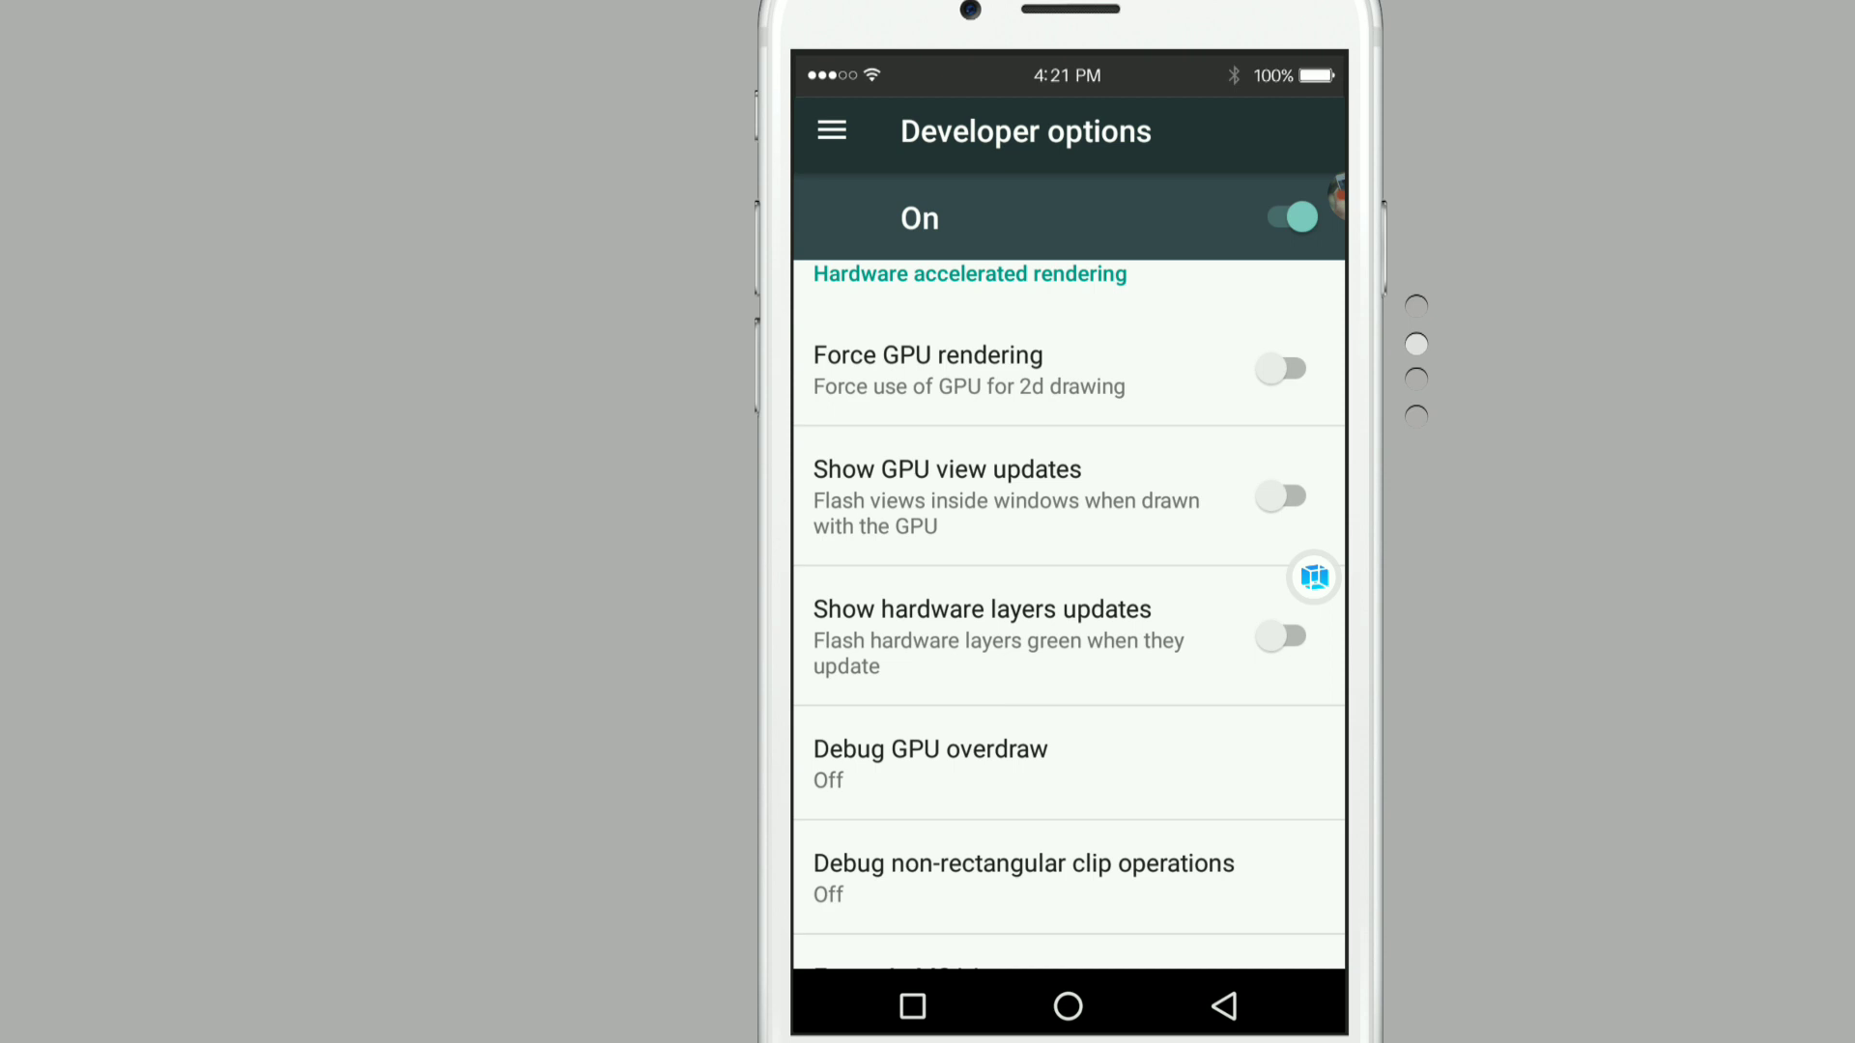
{"action": "left_click", "coordinate": [1014, 369]}
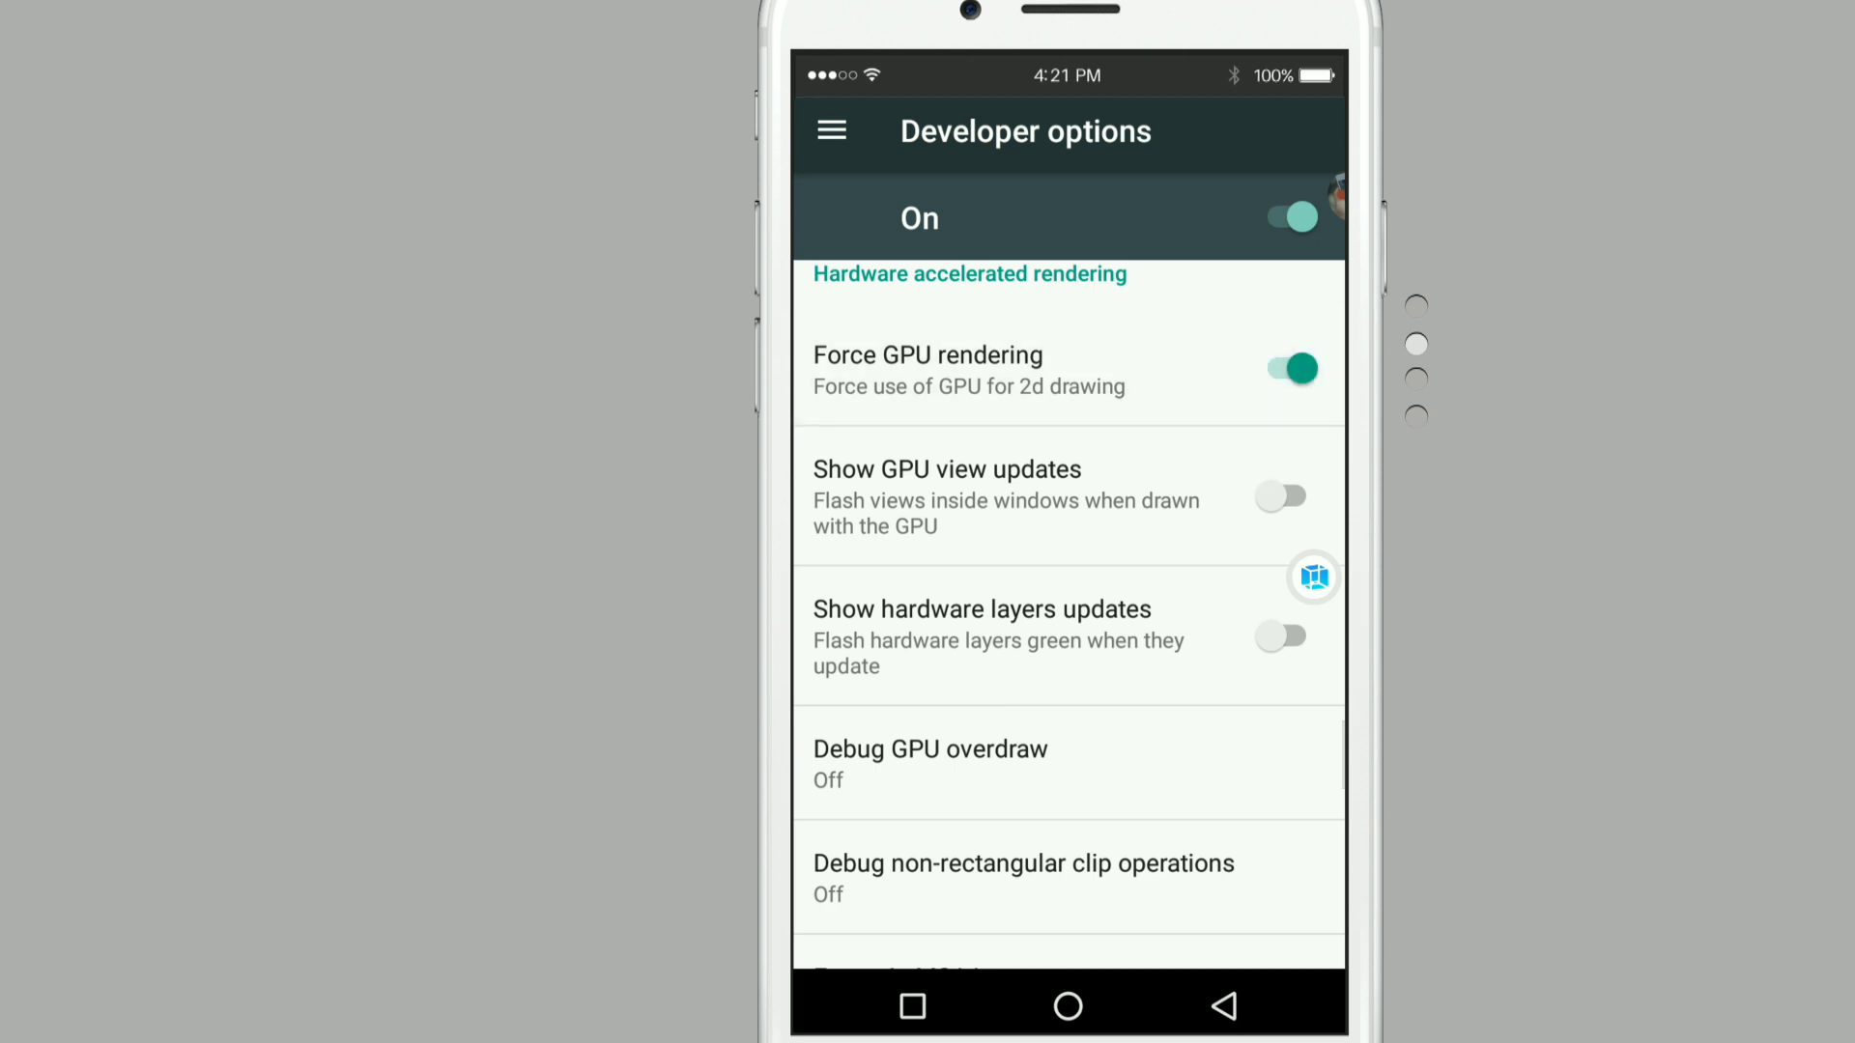
{"action": "key", "text": "Escape"}
- Launch Superuser from the app drawer and go into its settings
{"action": "key", "text": "Home"}
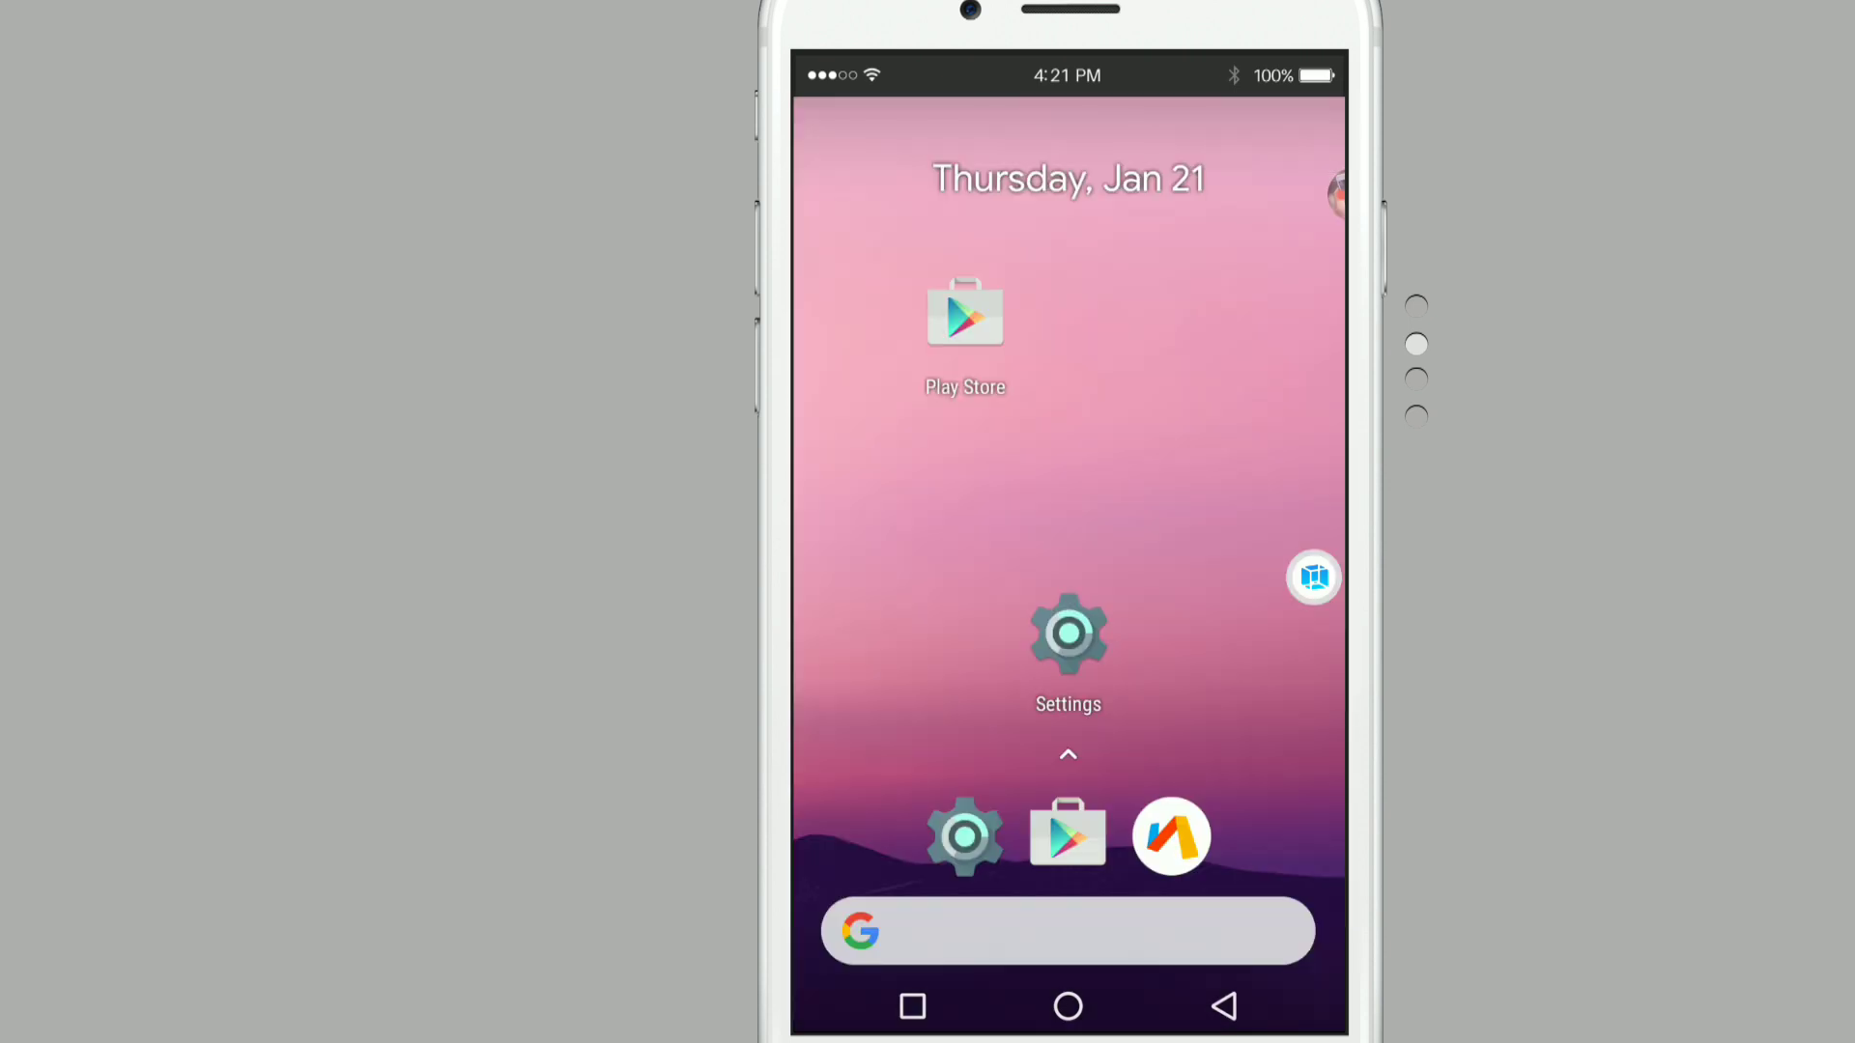
{"action": "left_click_drag", "start_coordinate": [1069, 812], "coordinate": [1069, 435]}
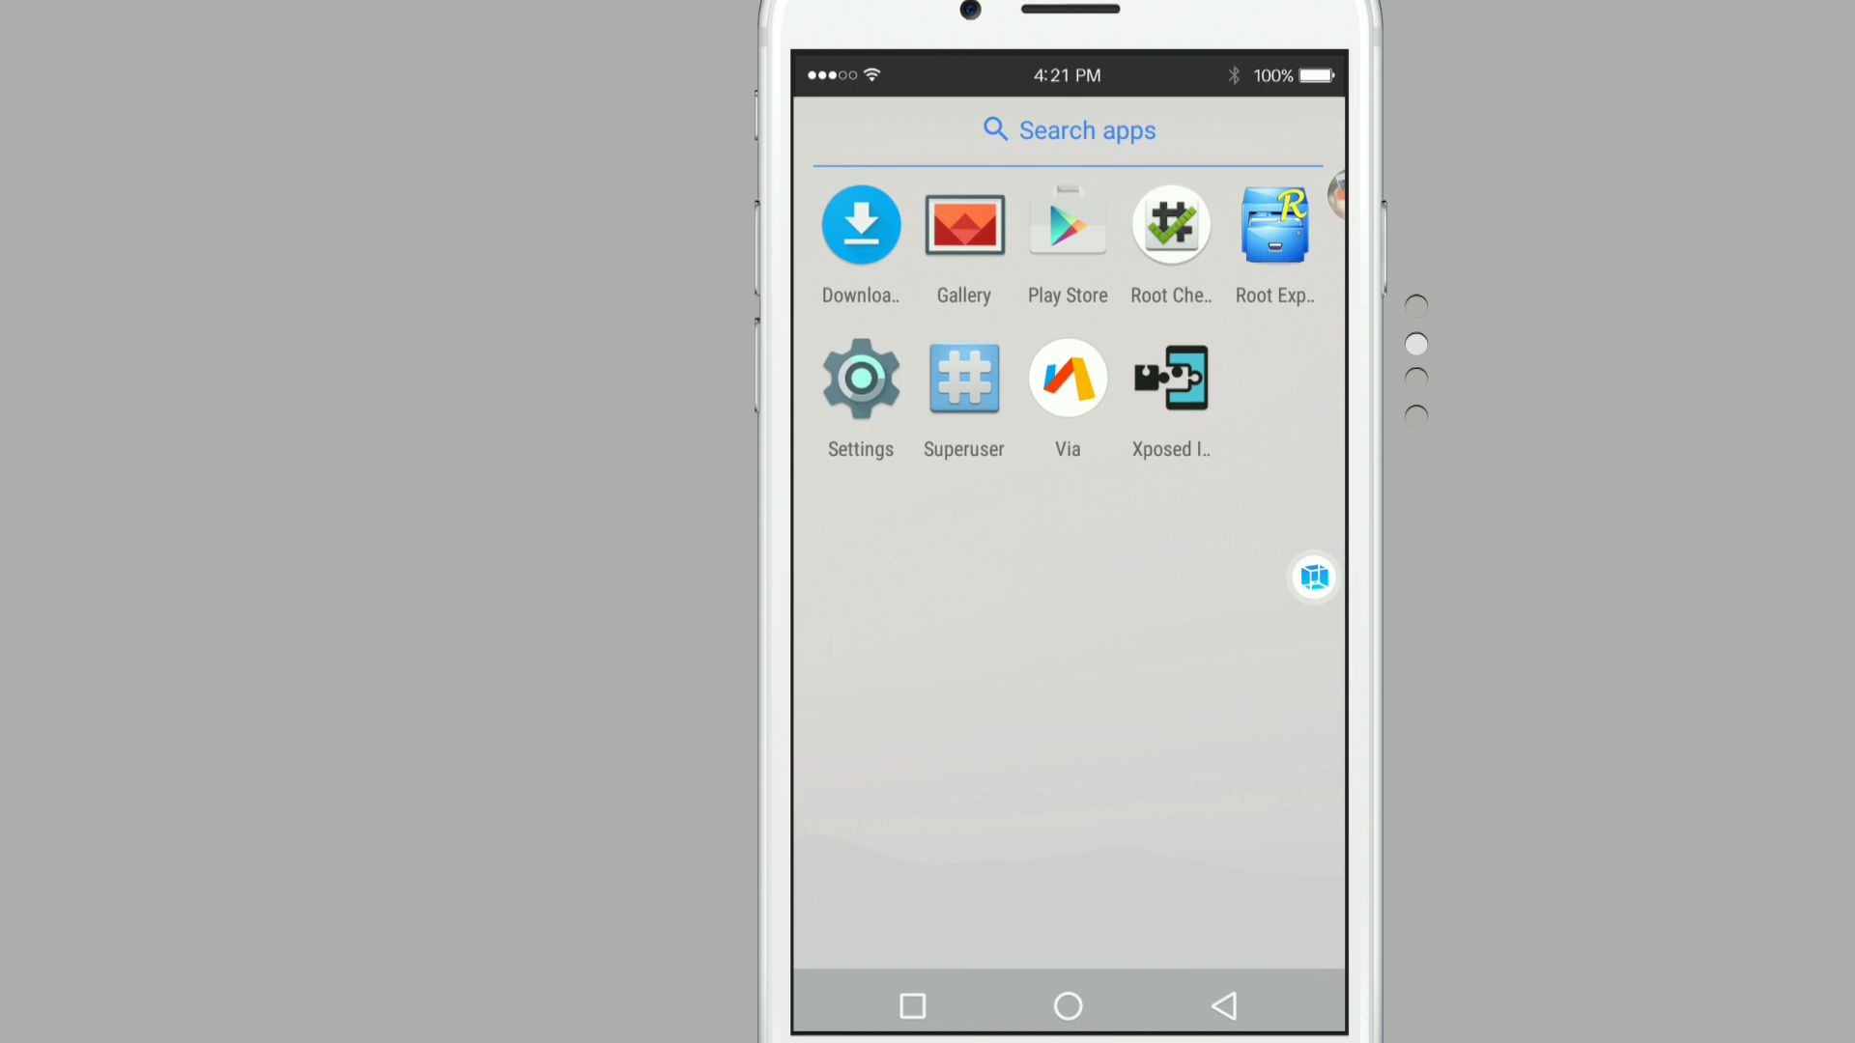
{"action": "left_click", "coordinate": [965, 379]}
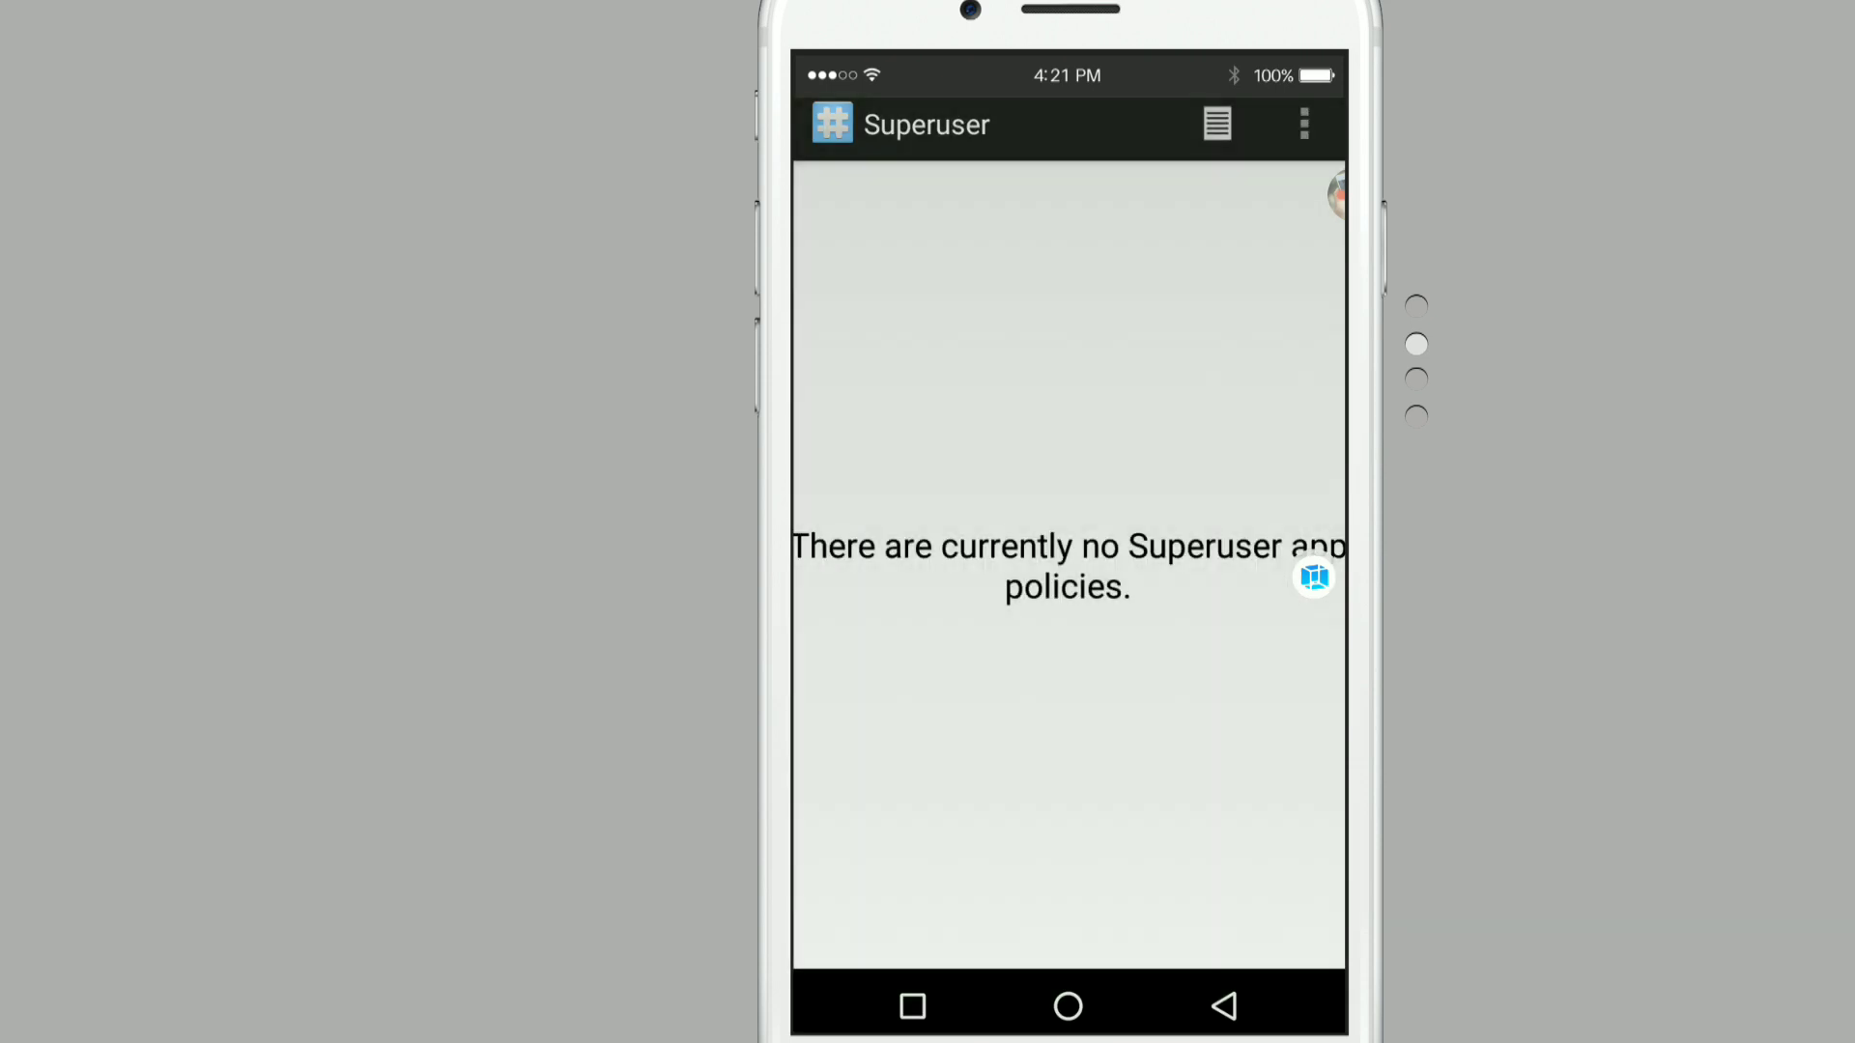
{"action": "left_click", "coordinate": [1304, 125]}
{"action": "left_click", "coordinate": [1111, 275]}
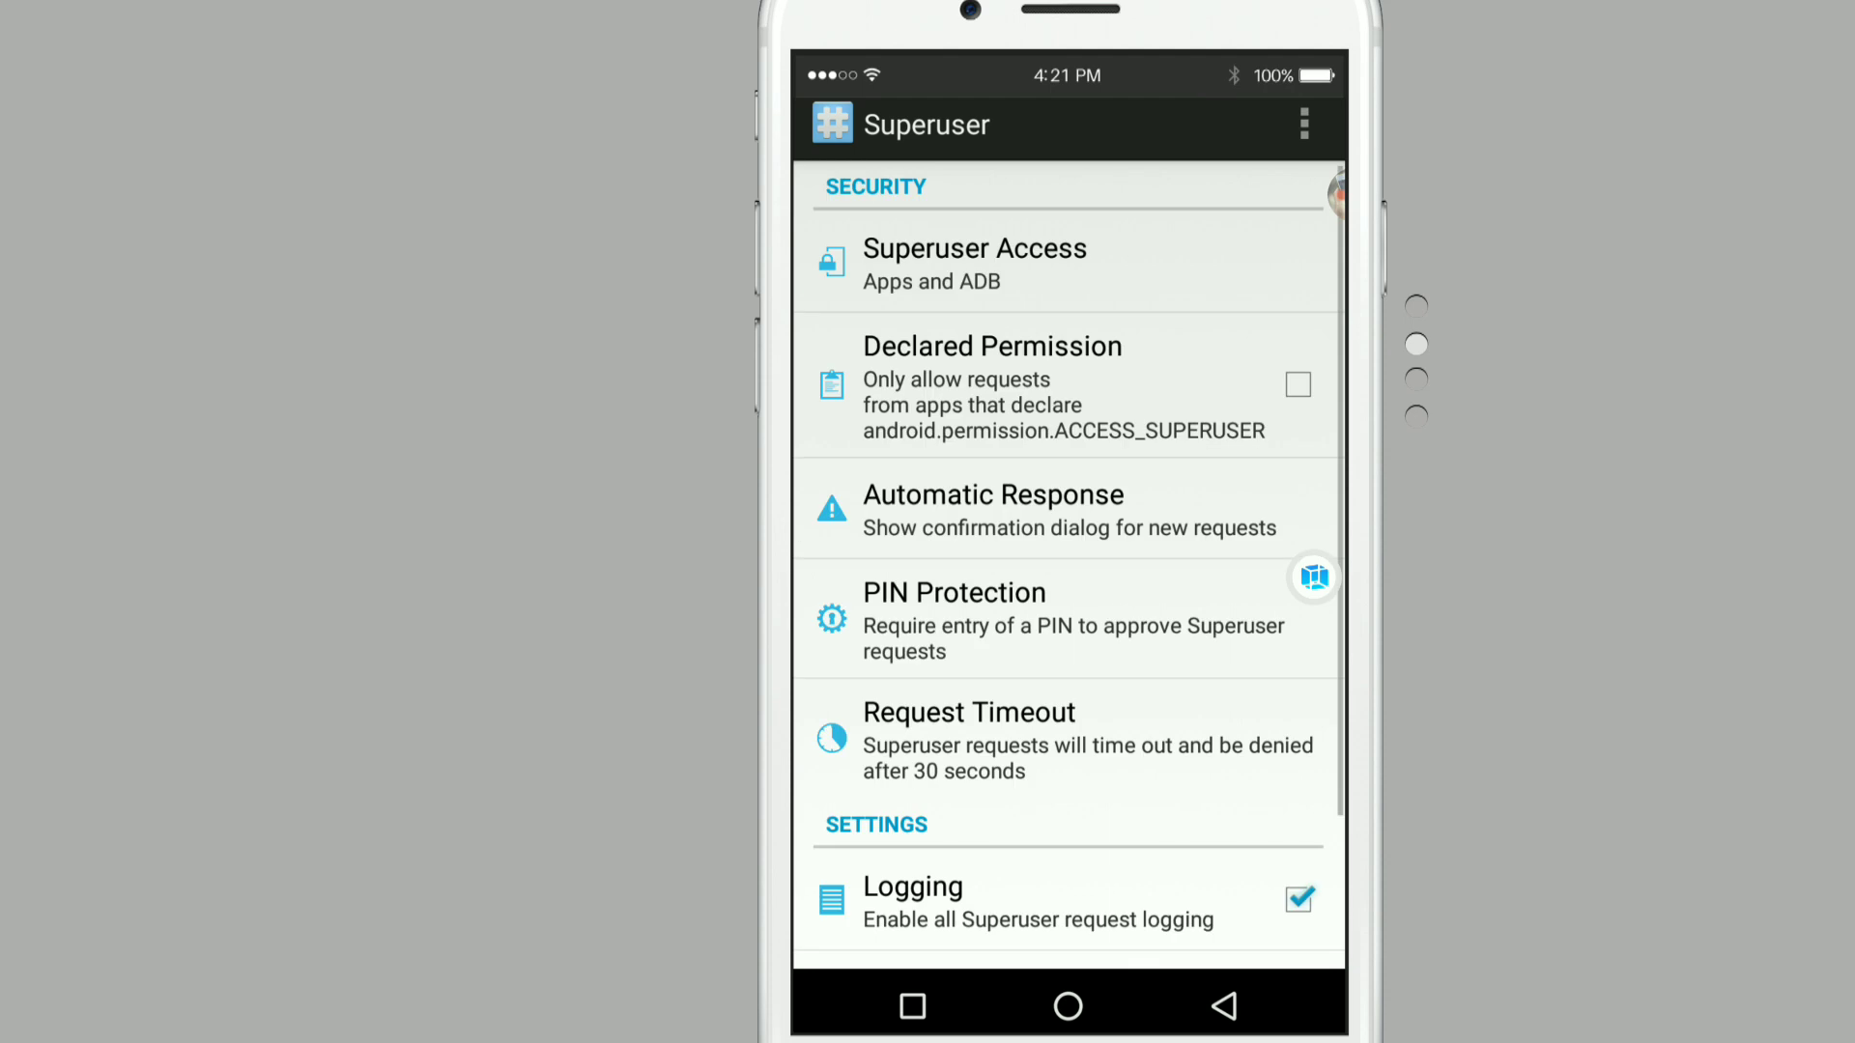
- Set Superuser Access to Apps and ADB and allow Superuser's own root request with Remember forever
{"action": "left_click", "coordinate": [975, 263]}
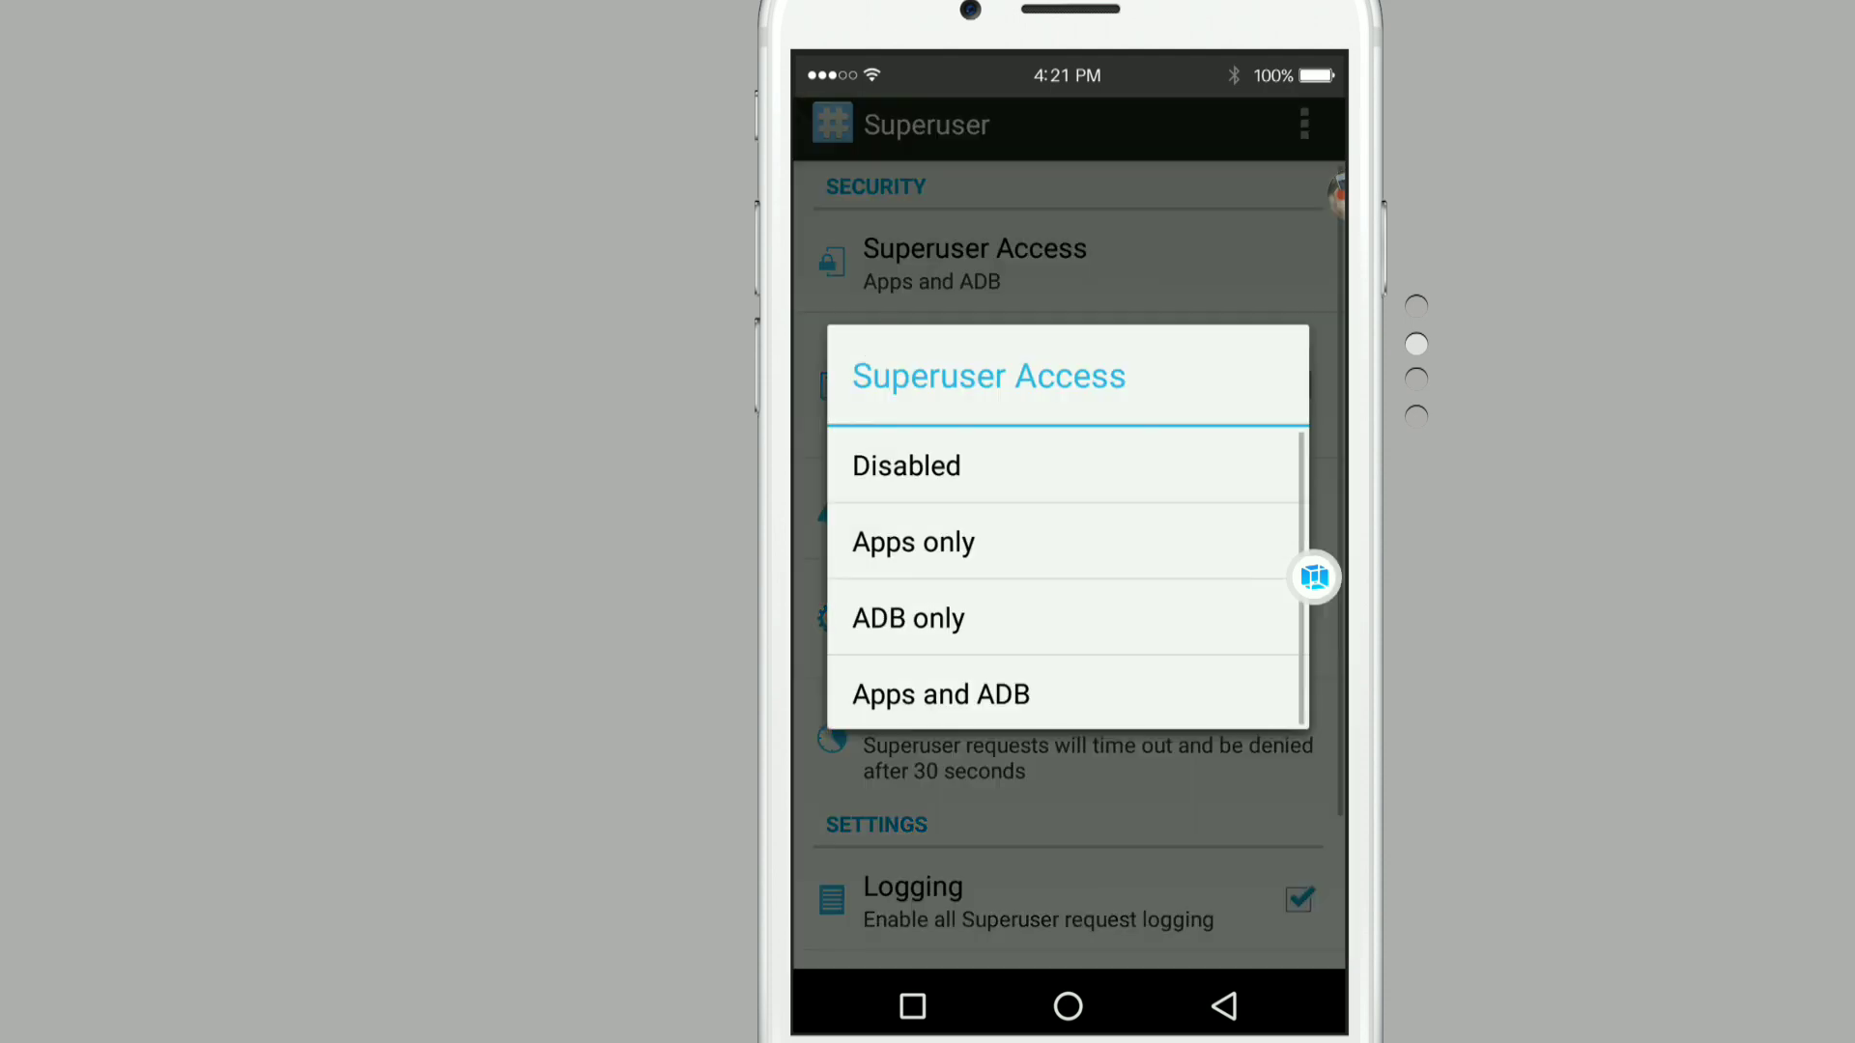
{"action": "left_click", "coordinate": [941, 695]}
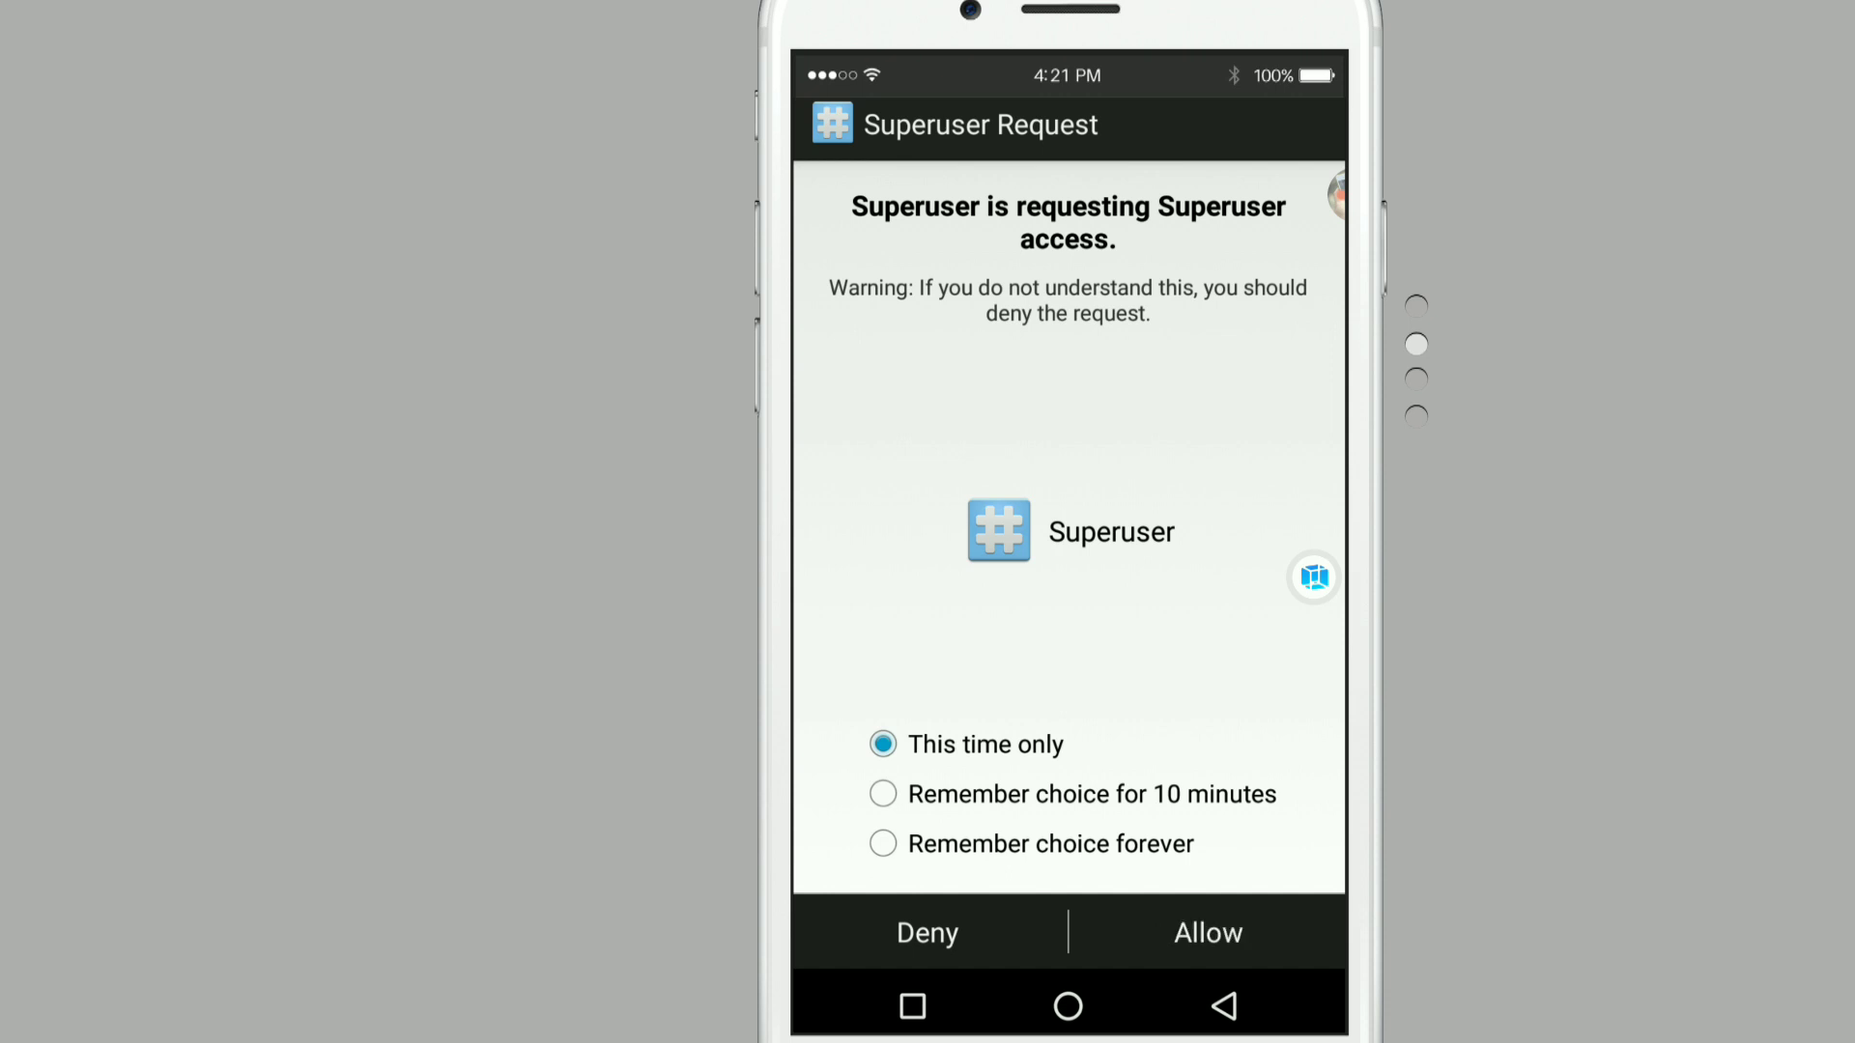
{"action": "left_click", "coordinate": [883, 843]}
{"action": "left_click", "coordinate": [1209, 933]}
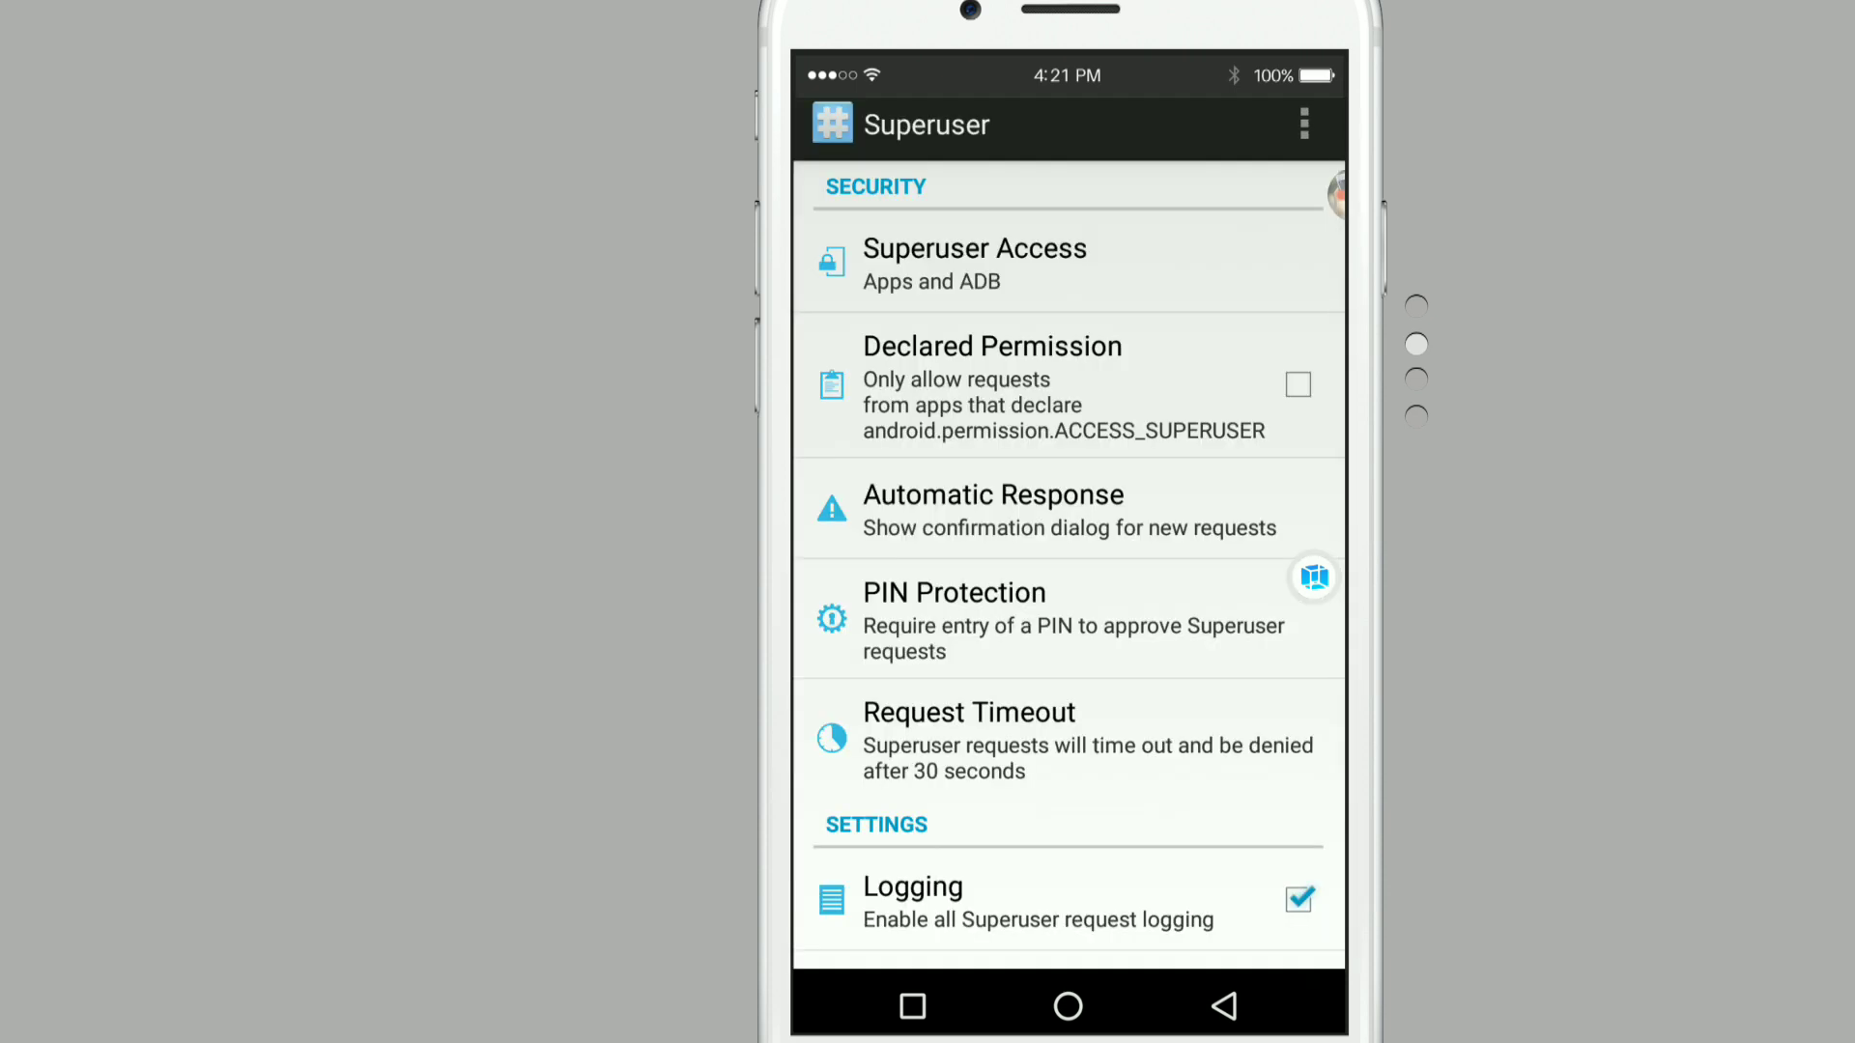
- Exit Superuser and launch Root Checker Basic from the app drawer
{"action": "key", "text": "Escape"}
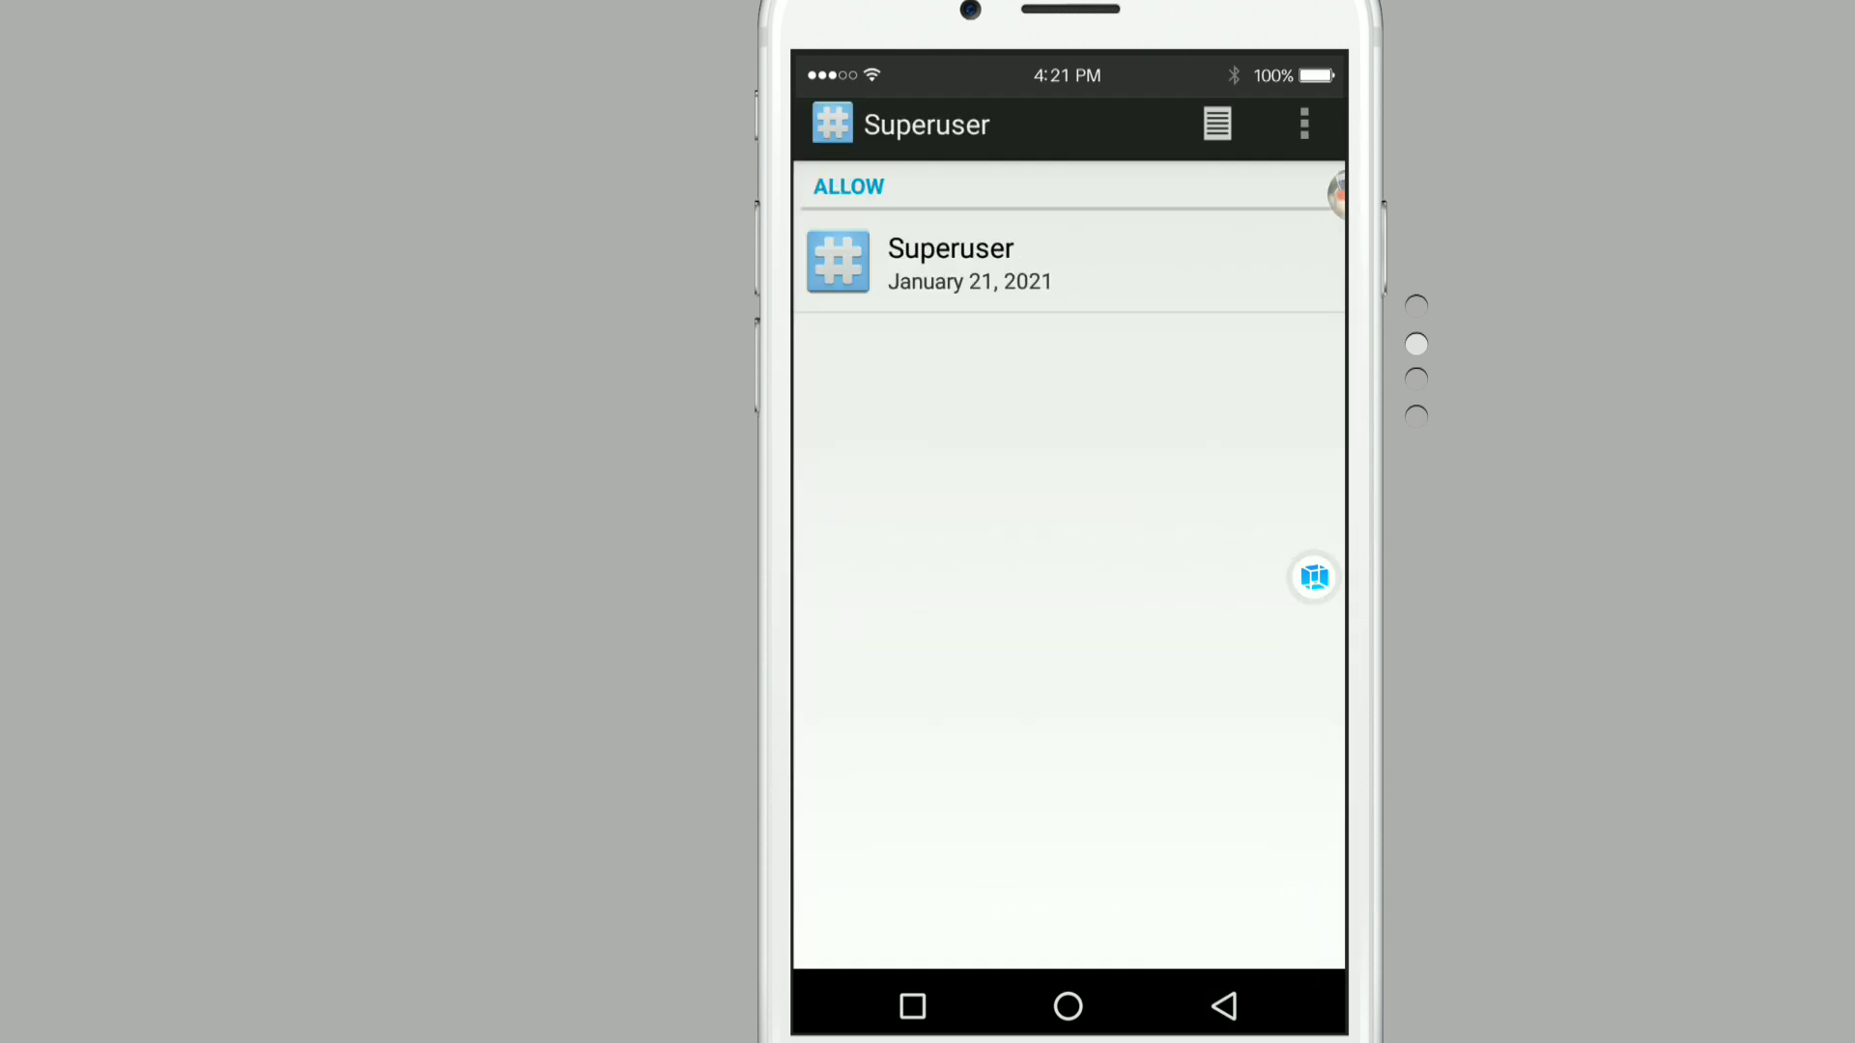
{"action": "key", "text": "Escape"}
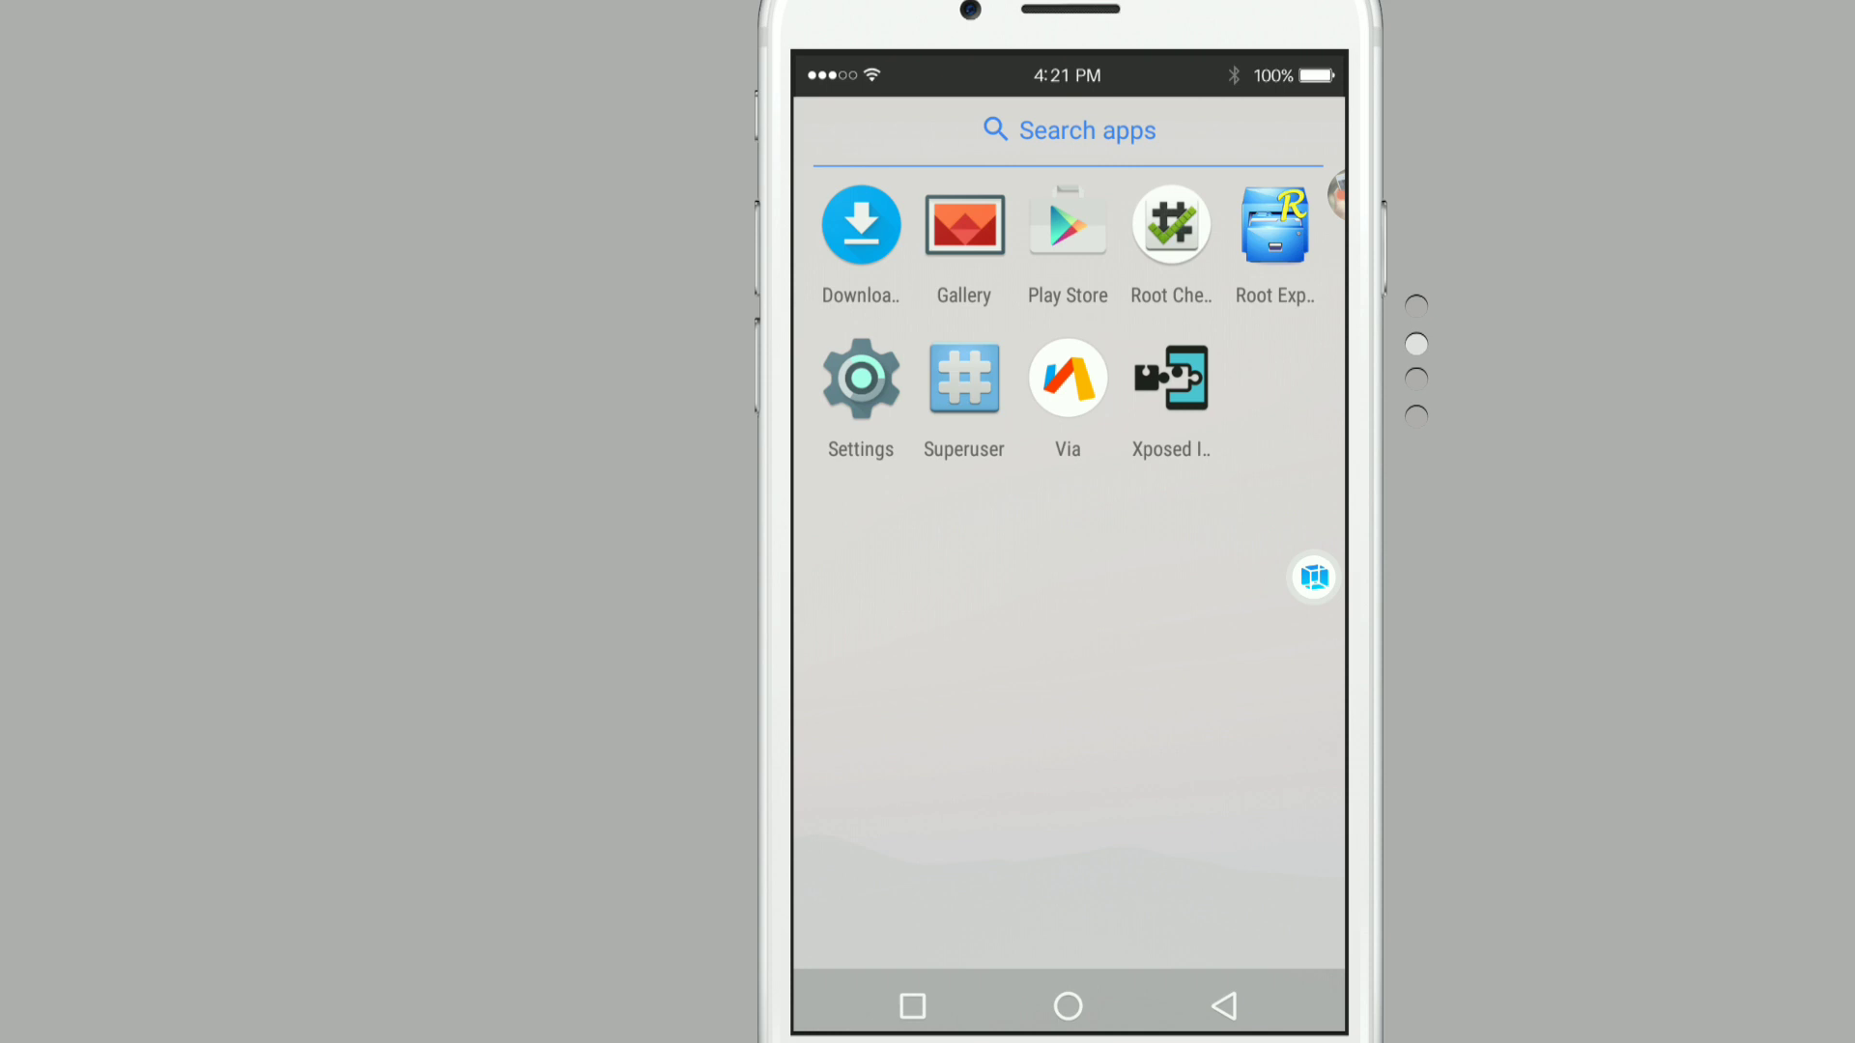
{"action": "left_click", "coordinate": [1171, 232]}
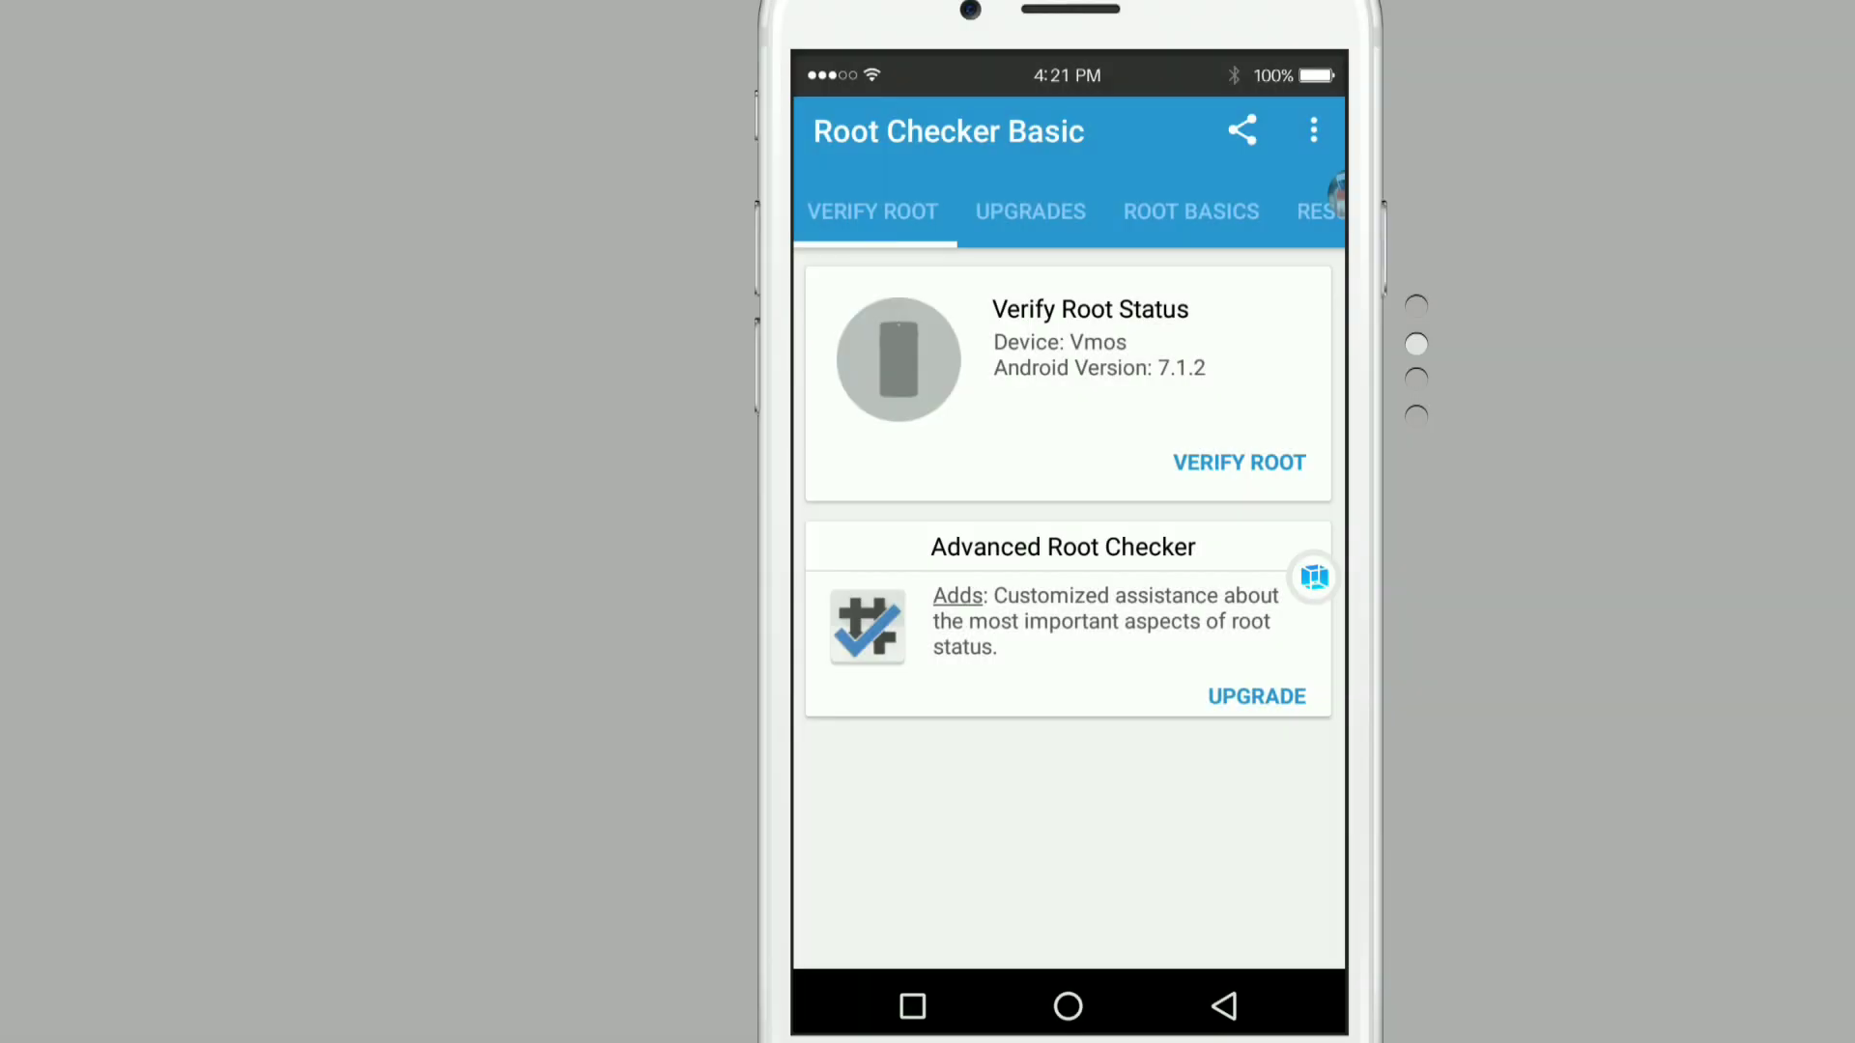
- Start VERIFY ROOT in Root Checker Basic and briefly check the notification shade
{"action": "left_click", "coordinate": [1240, 463]}
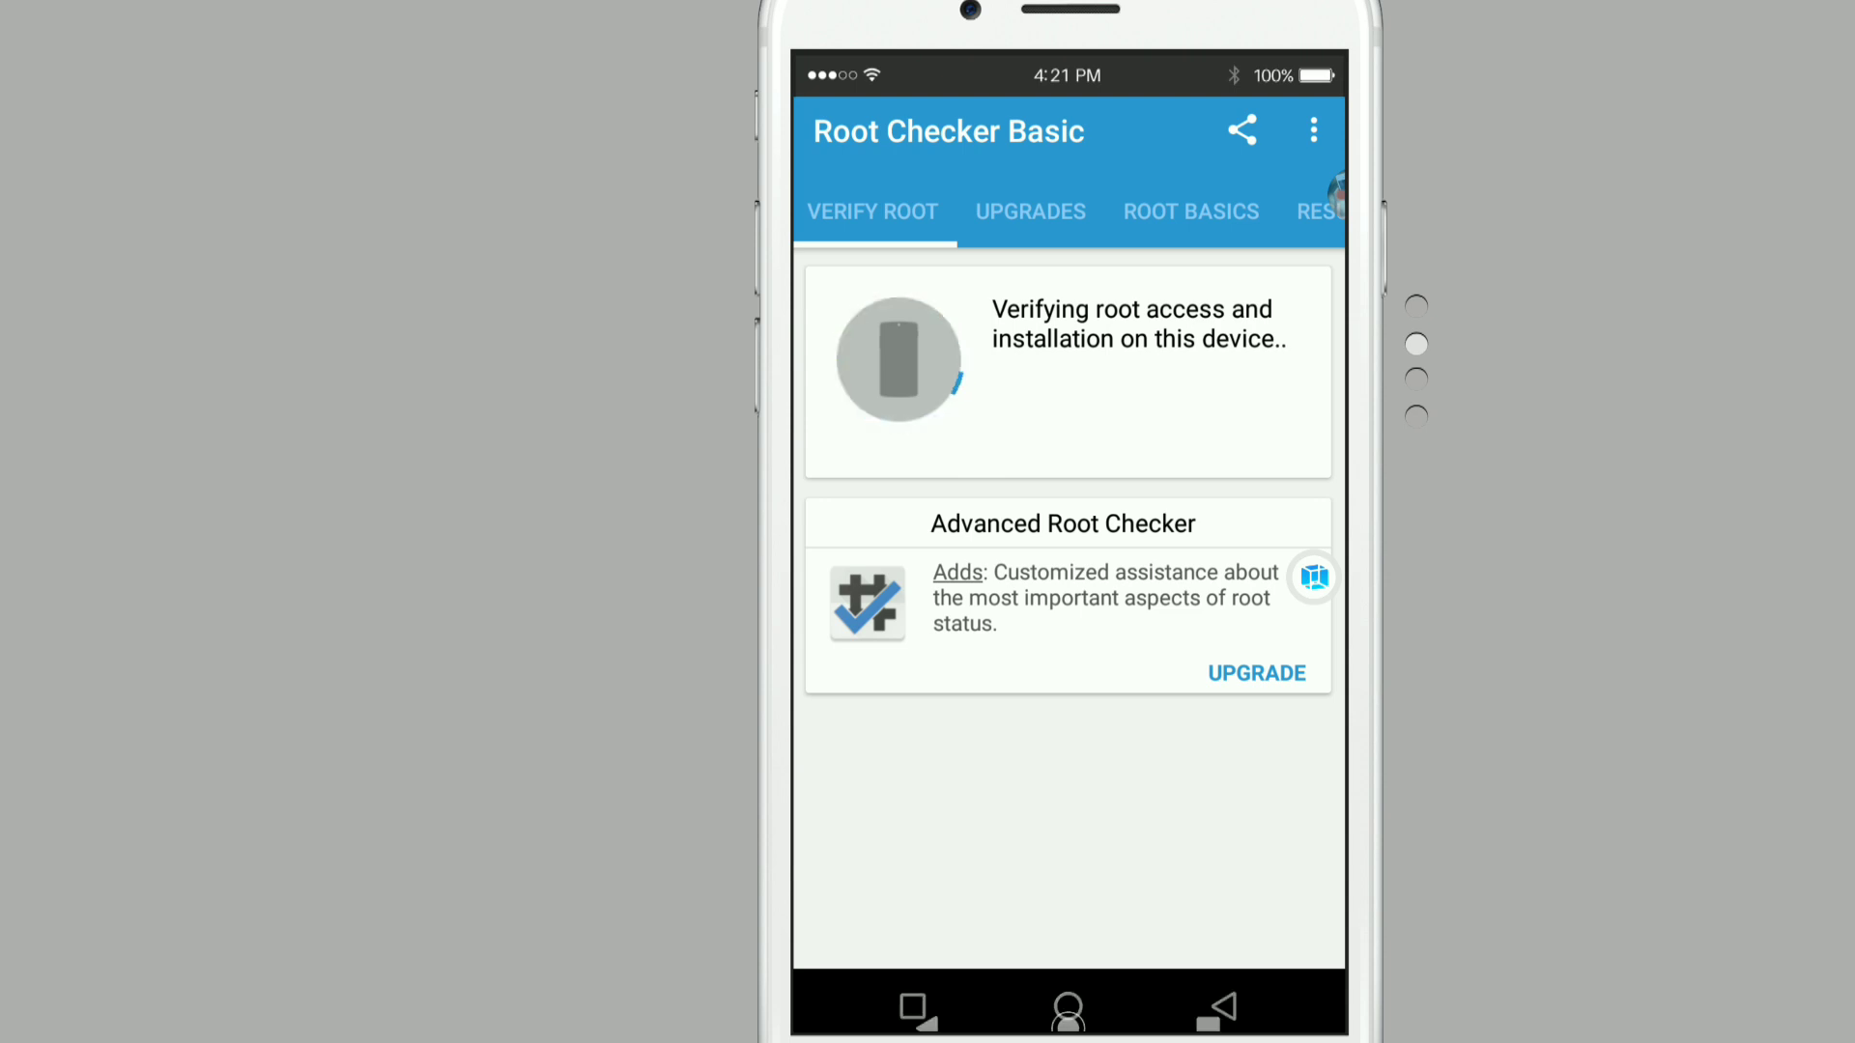
{"action": "mouse_move", "coordinate": [1069, 65]}
{"action": "left_mouse_down"}
{"action": "mouse_move", "coordinate": [1068, 812]}
{"action": "mouse_move", "coordinate": [1069, 291]}
{"action": "left_mouse_up"}
{"action": "left_click_drag", "start_coordinate": [1068, 580], "coordinate": [1069, 145]}
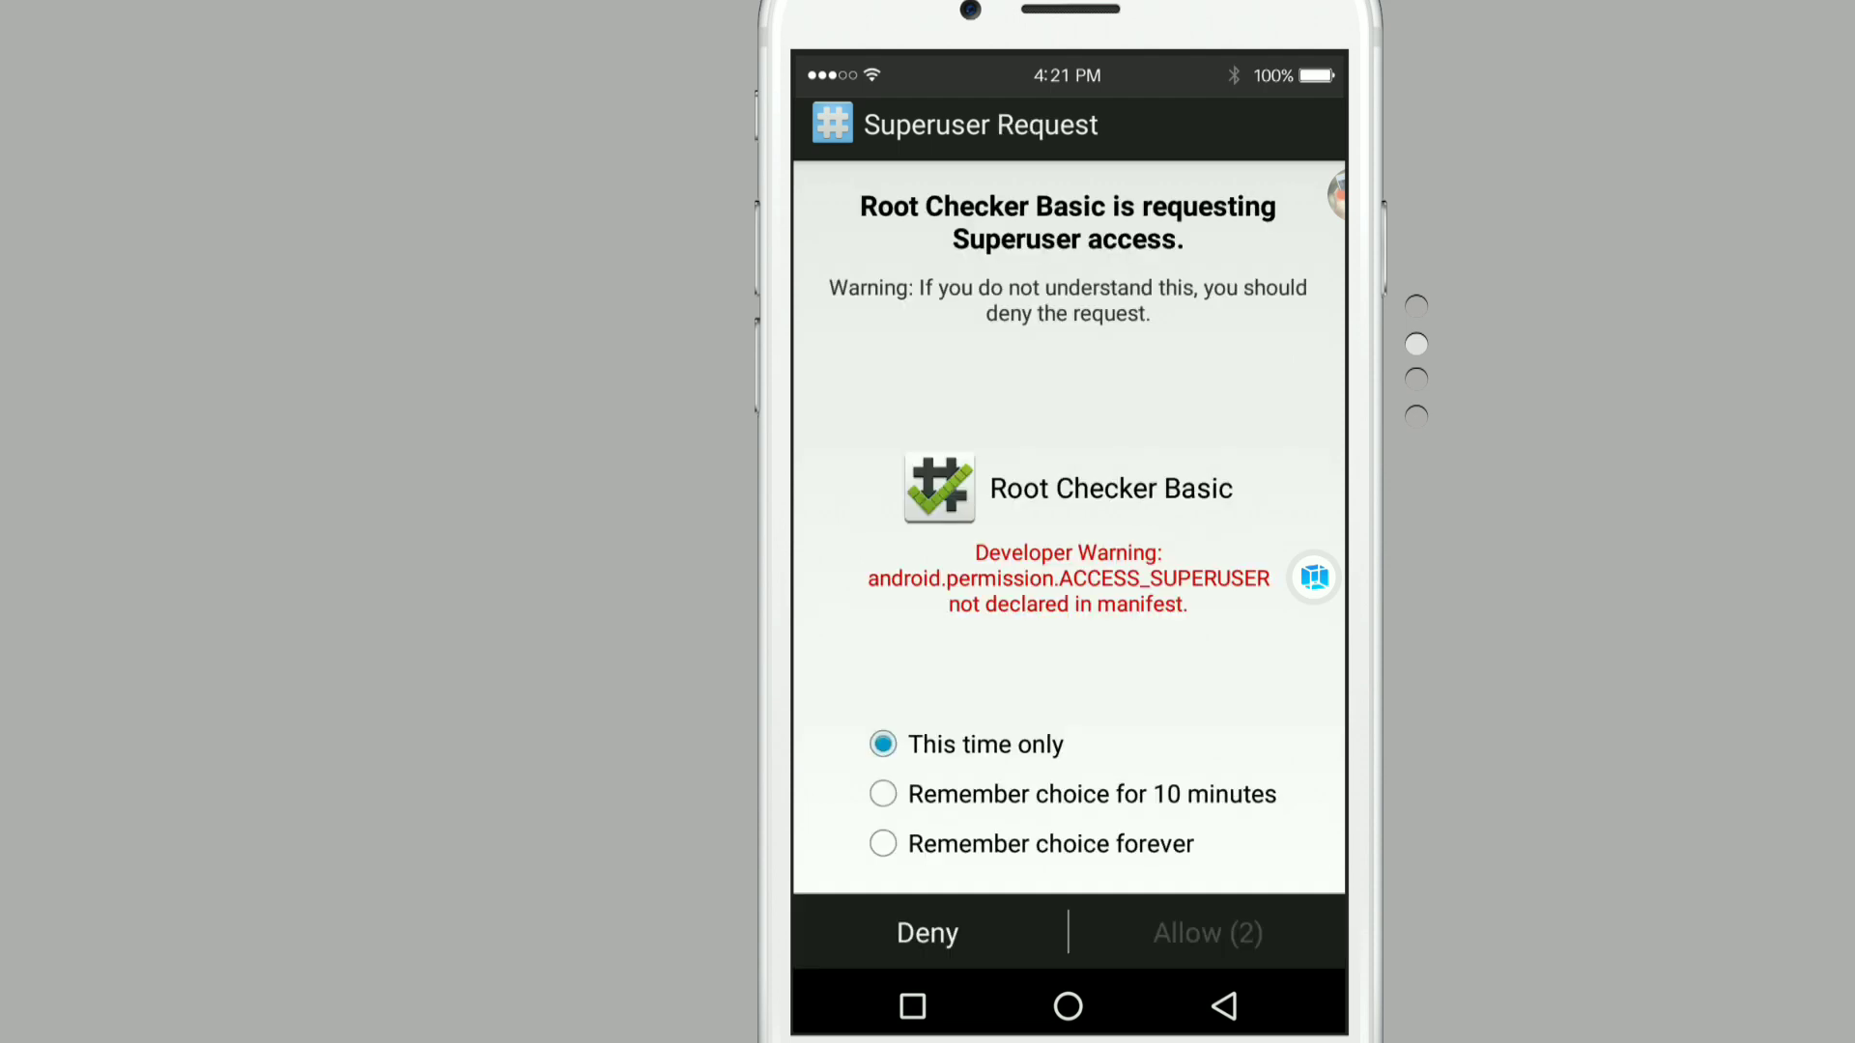
- Answer Root Checker's Superuser request with Remember forever selected
{"action": "left_click", "coordinate": [882, 844]}
{"action": "left_click", "coordinate": [884, 743]}
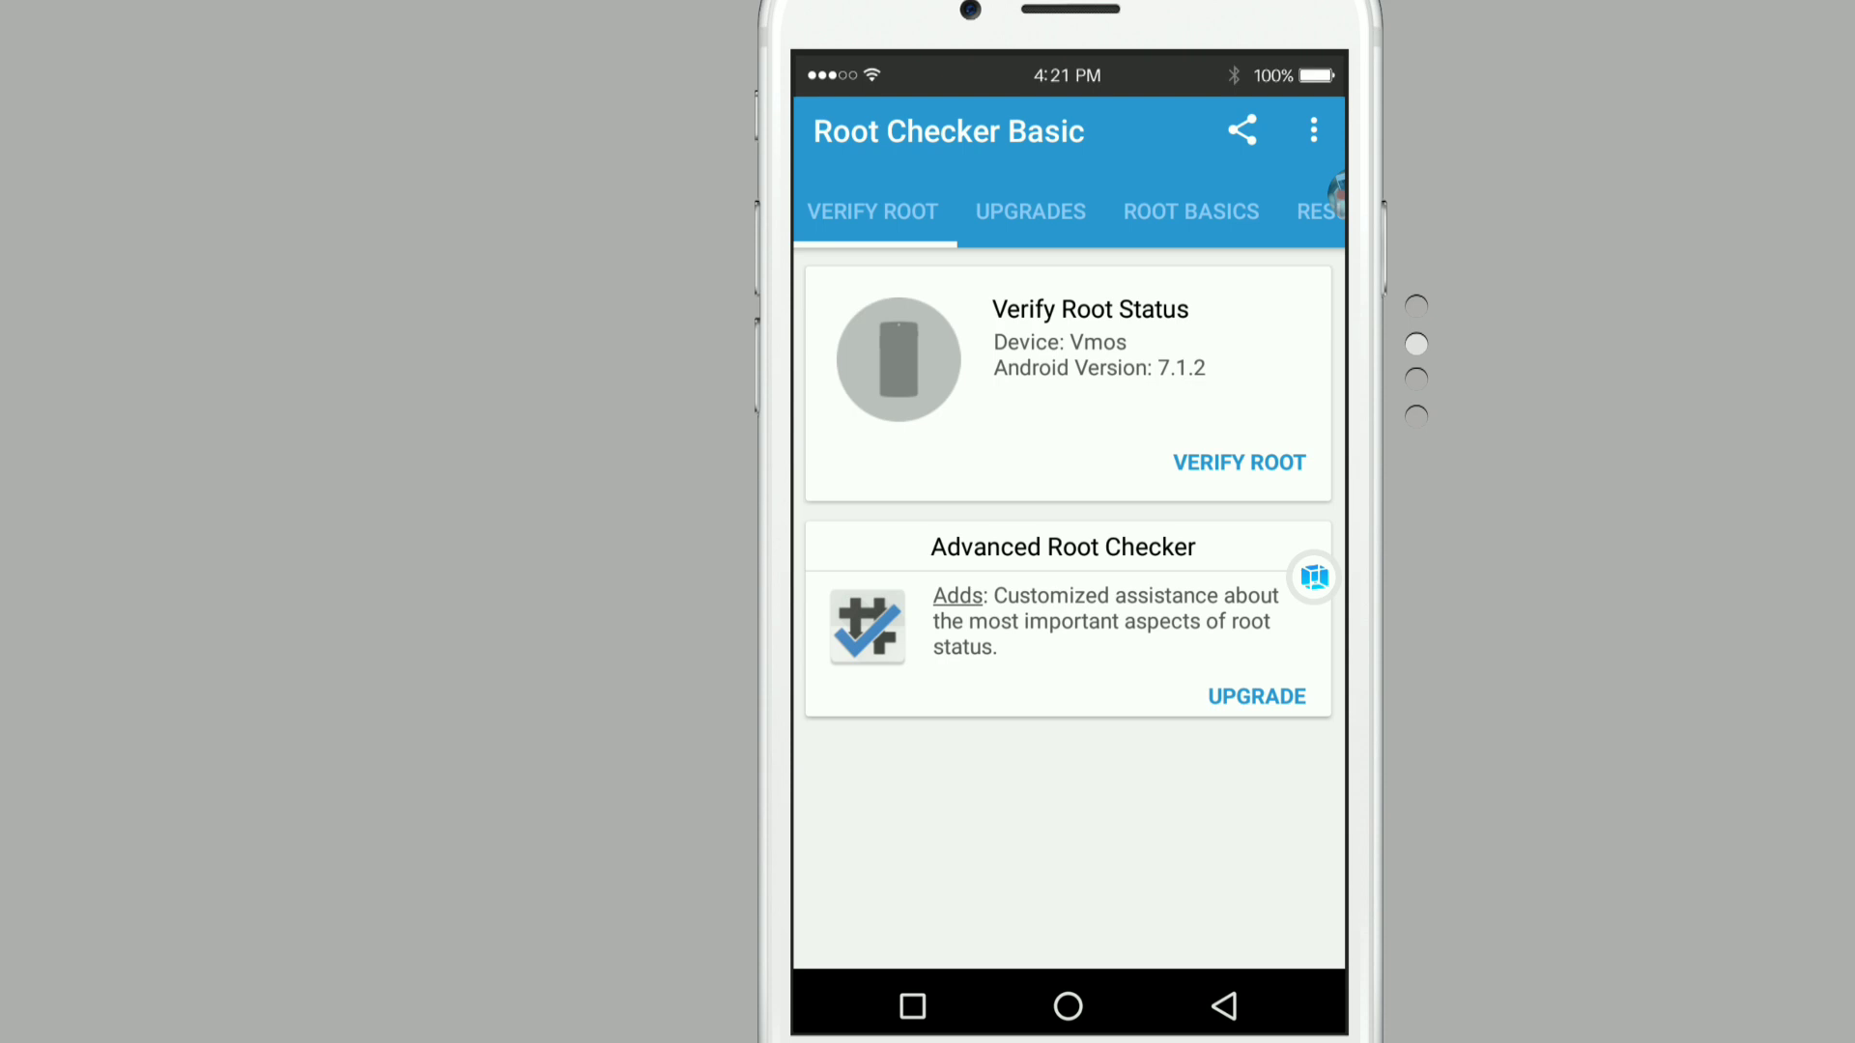
- Run VERIFY ROOT again in Root Checker Basic
{"action": "left_click", "coordinate": [1240, 463]}
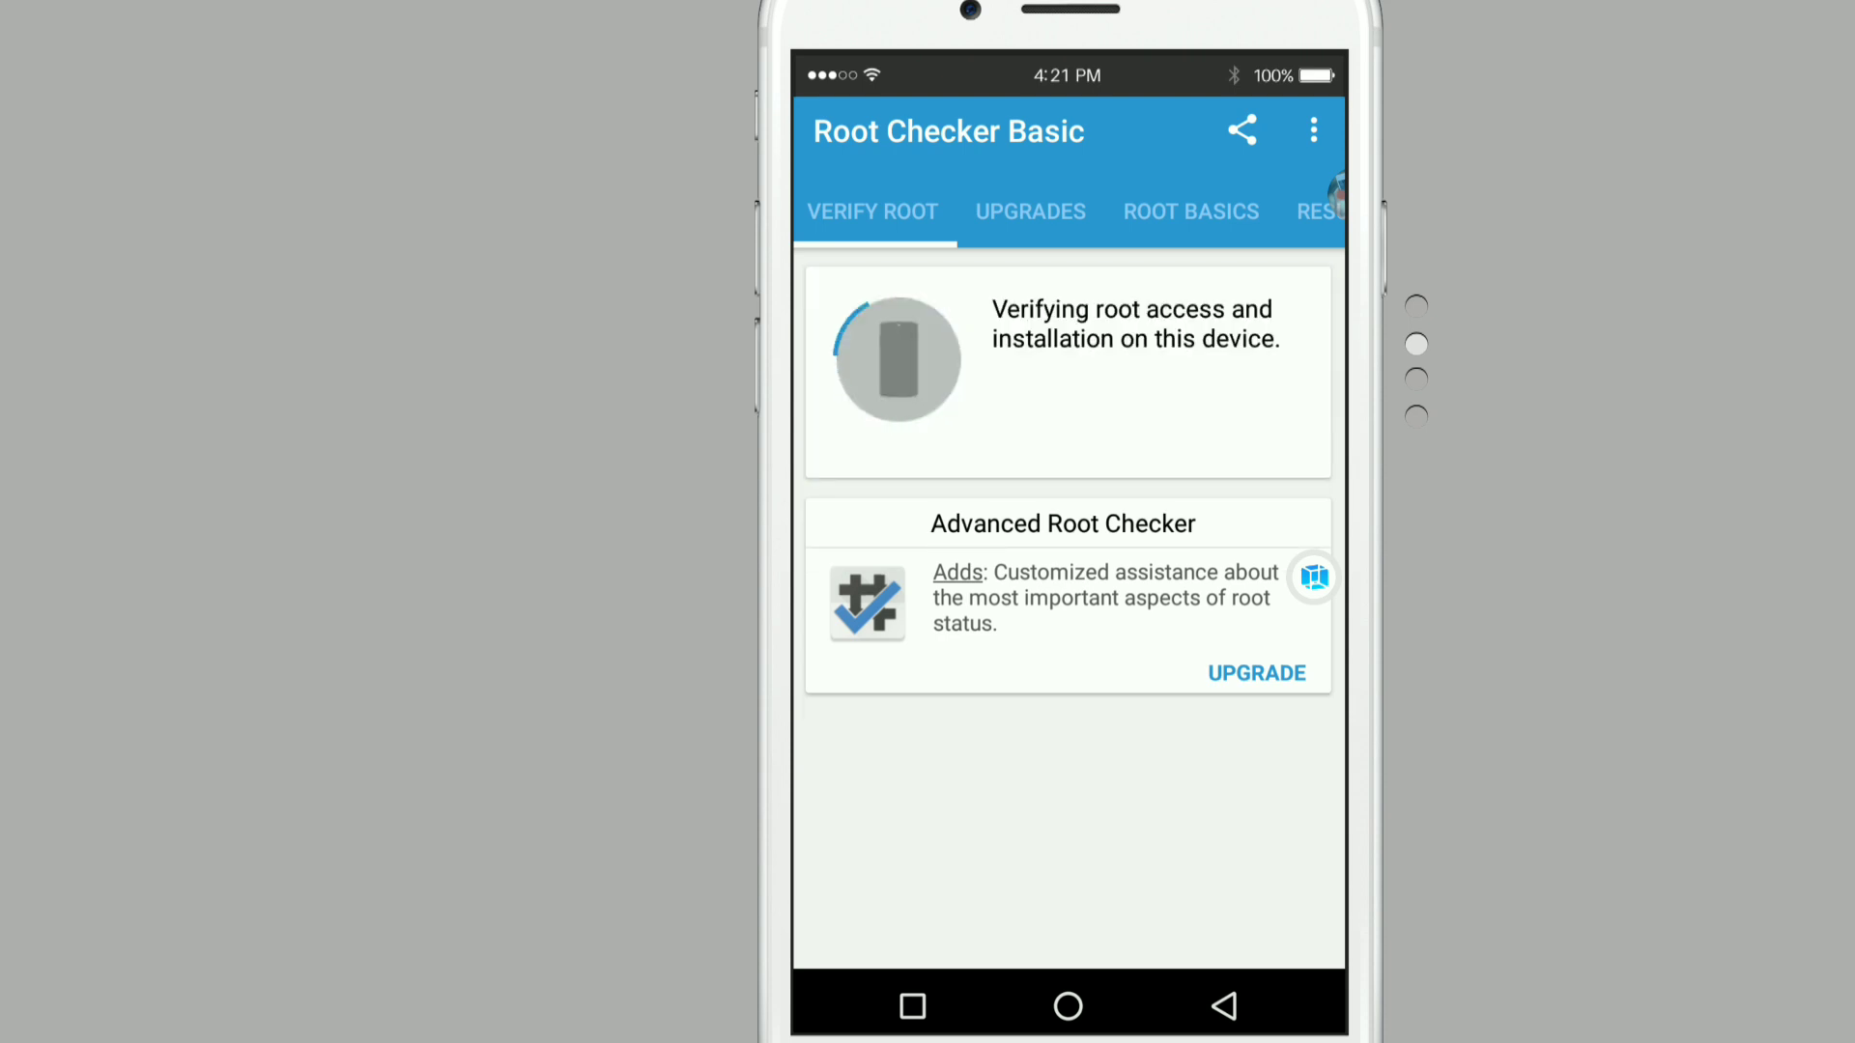